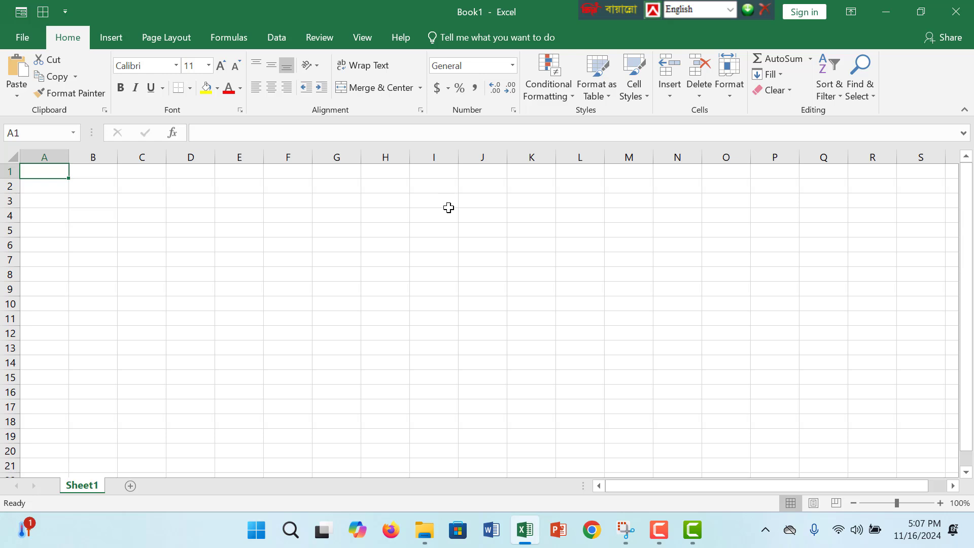
right_click(423, 232)
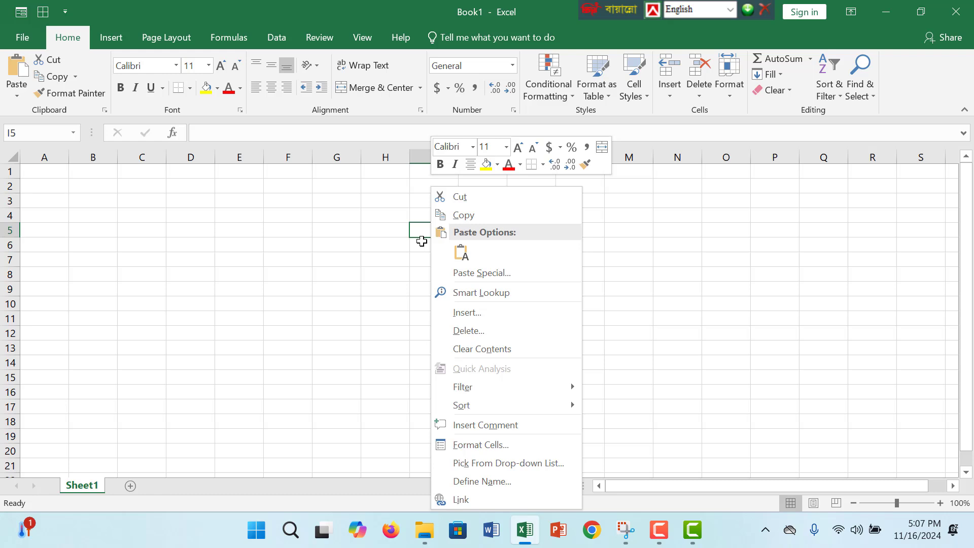
click(200, 363)
Step: Merge and center cells G1:J2 and enter the title "XYZ Sales Center" in the merged cell
drag(337, 170, 491, 186)
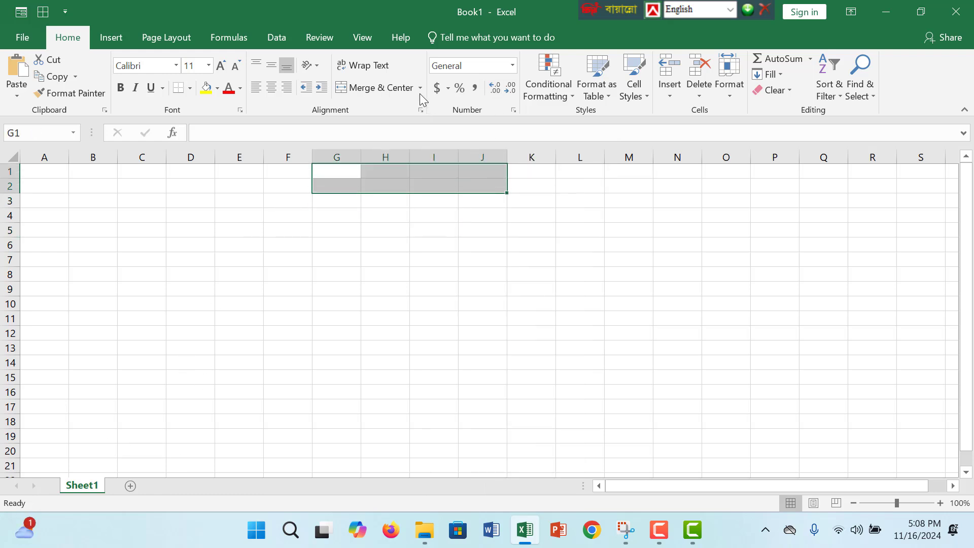
click(355, 89)
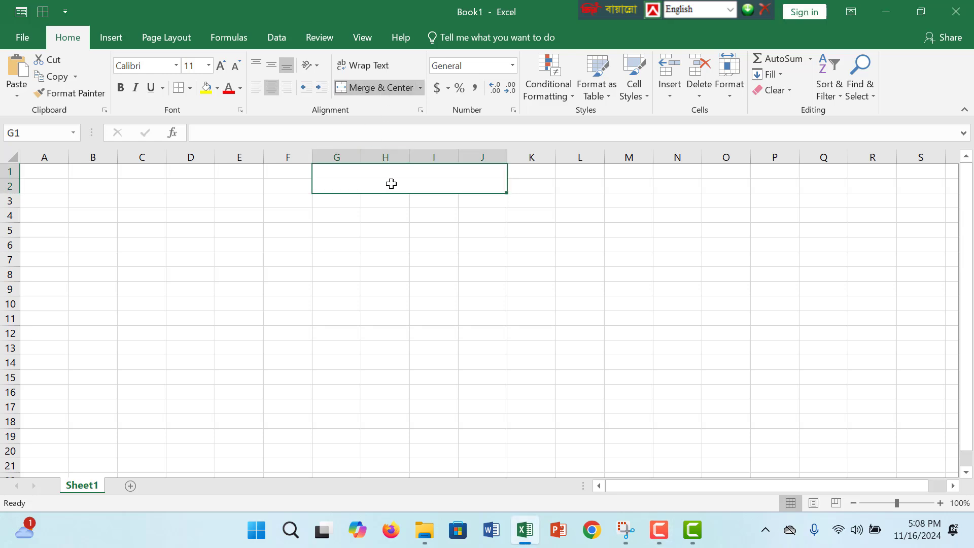
text(XYZ)
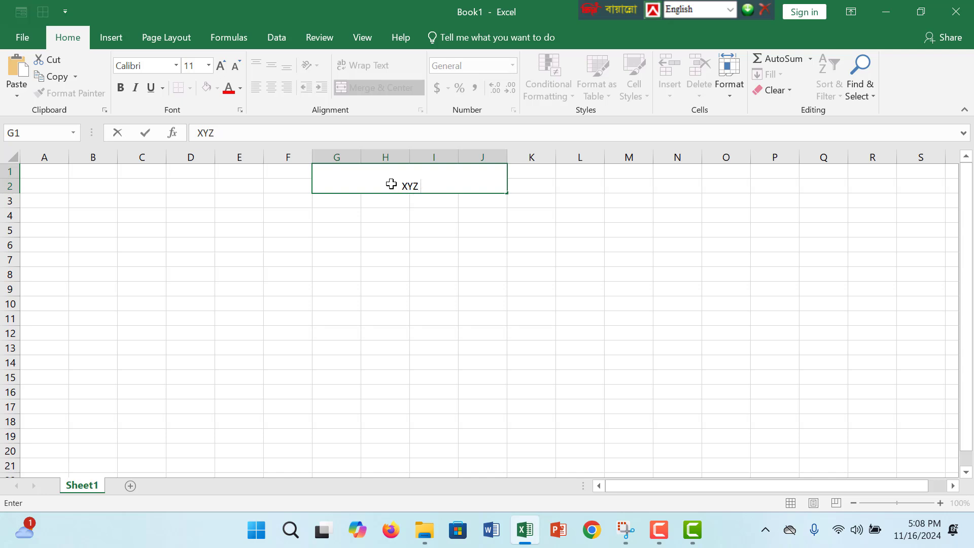
text( Sales Center)
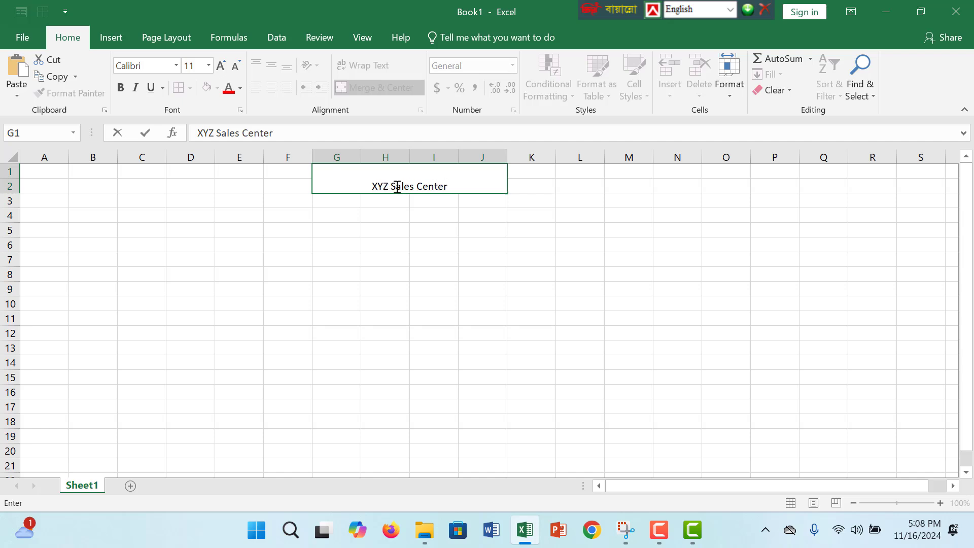
click(488, 249)
Step: Format the title cell with the bold Algerian font and a light grey fill
click(426, 174)
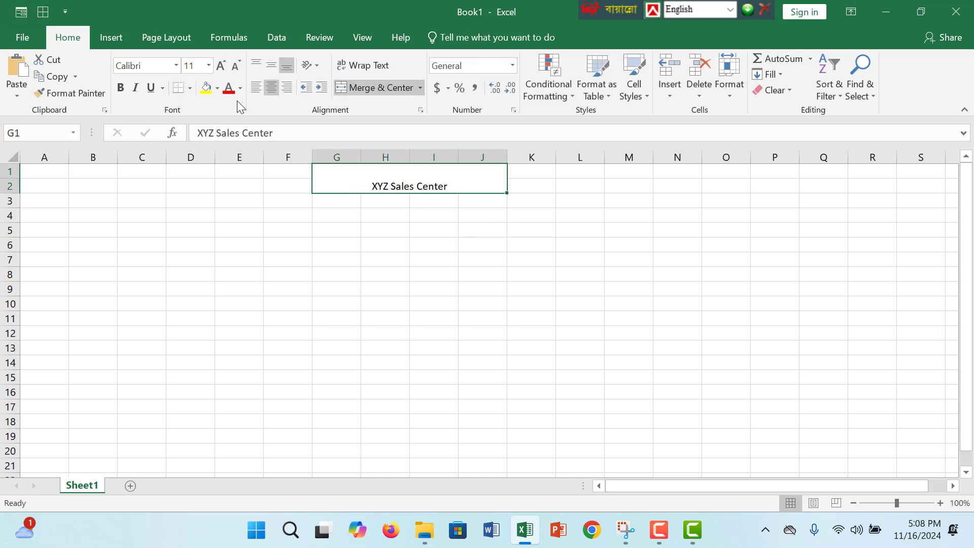
click(177, 65)
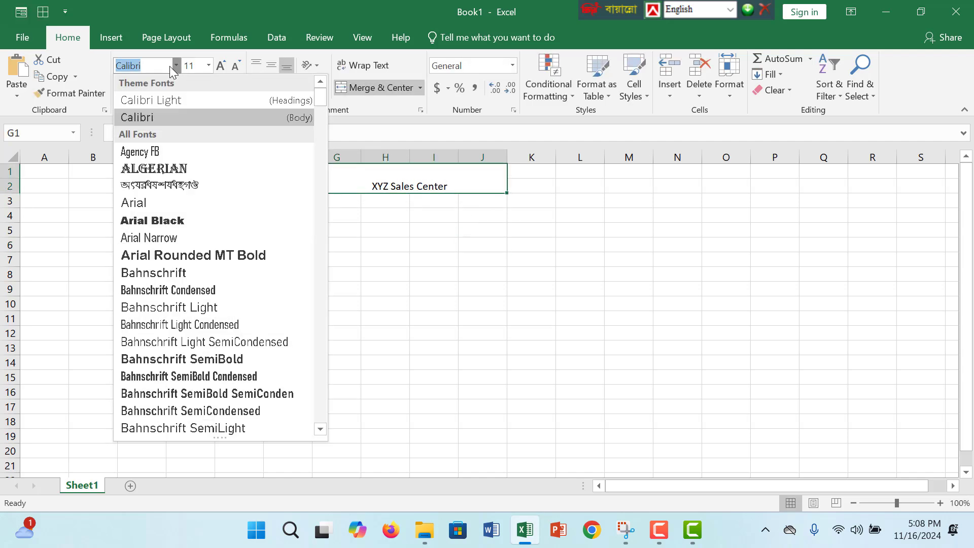
click(181, 170)
click(218, 88)
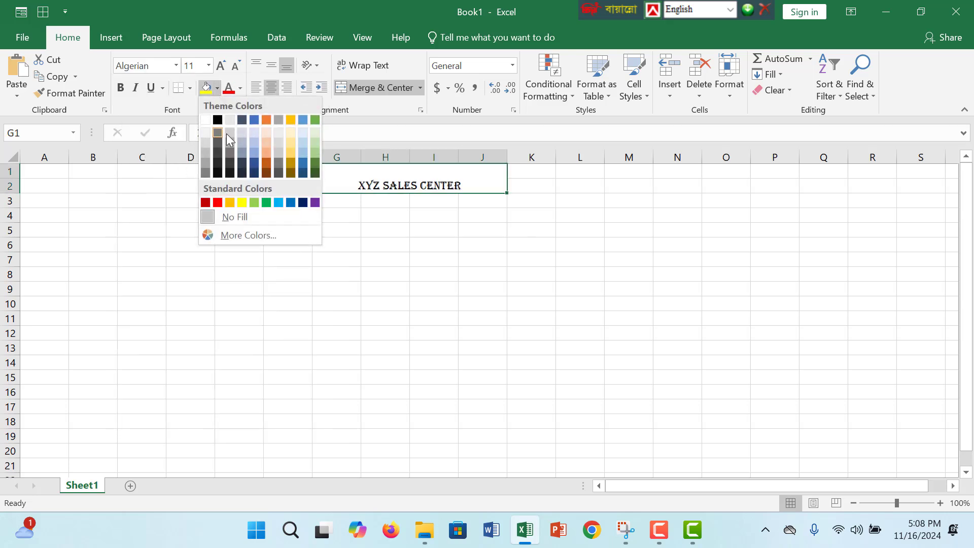
click(226, 134)
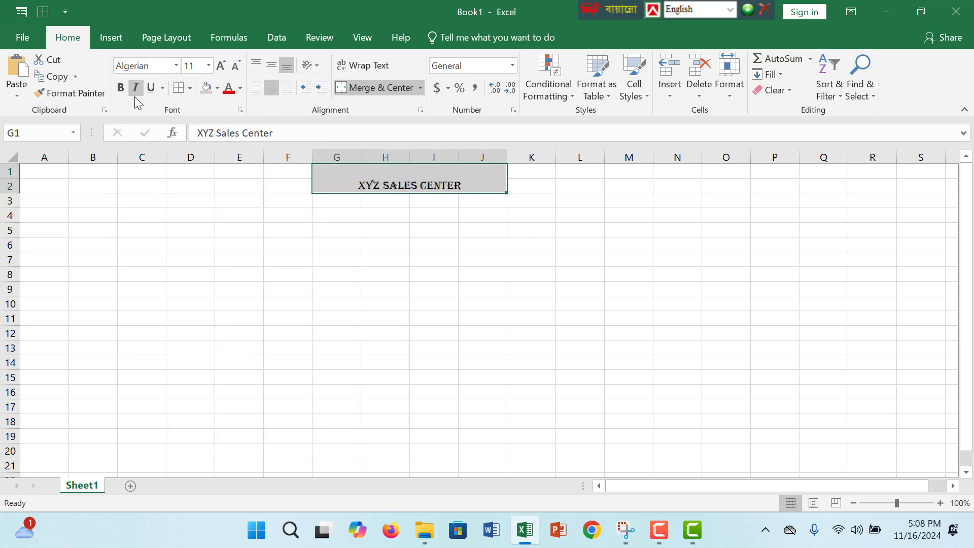
click(120, 87)
click(366, 309)
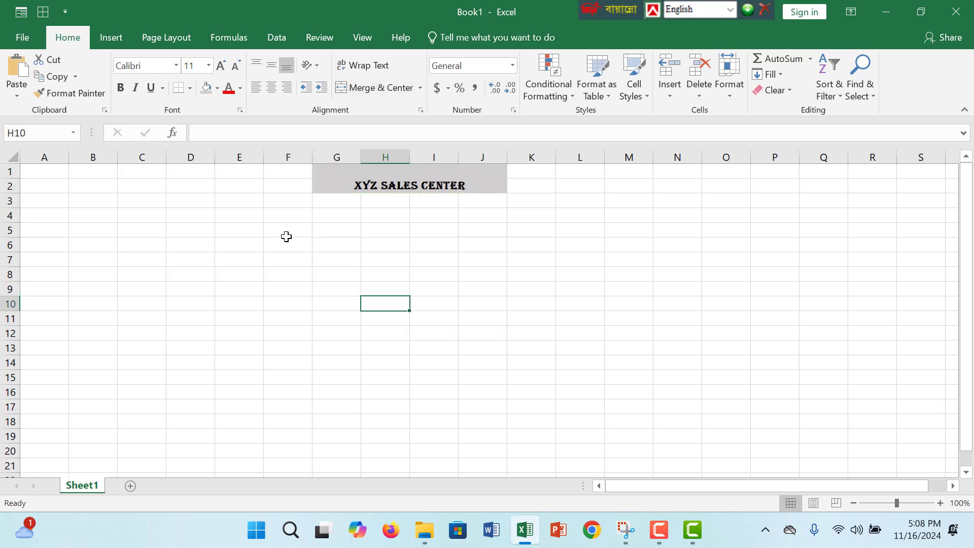
Step: Enter the column headings "Date" in F5 and "Item" in G5
click(291, 230)
text(D)
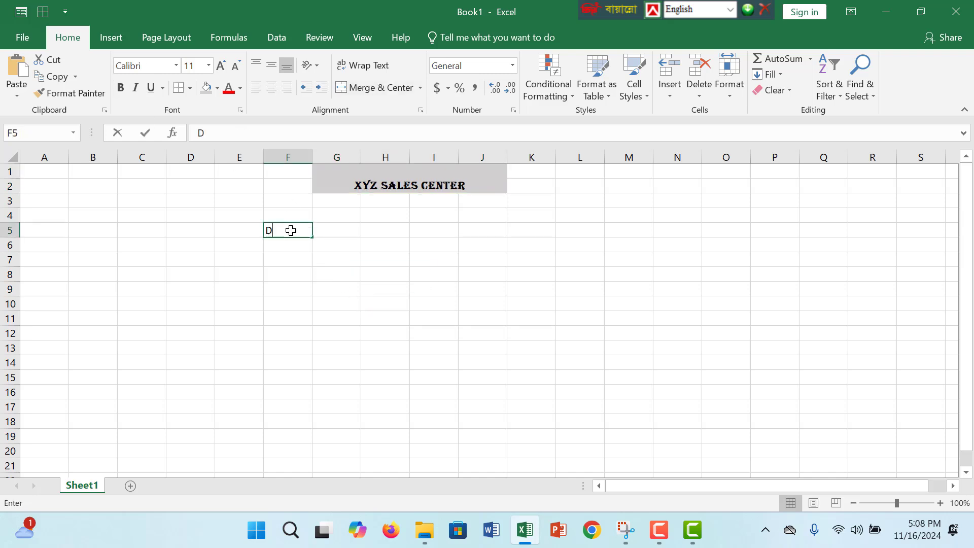
text(att)
key(BackSpace)
text(e)
key(Tab)
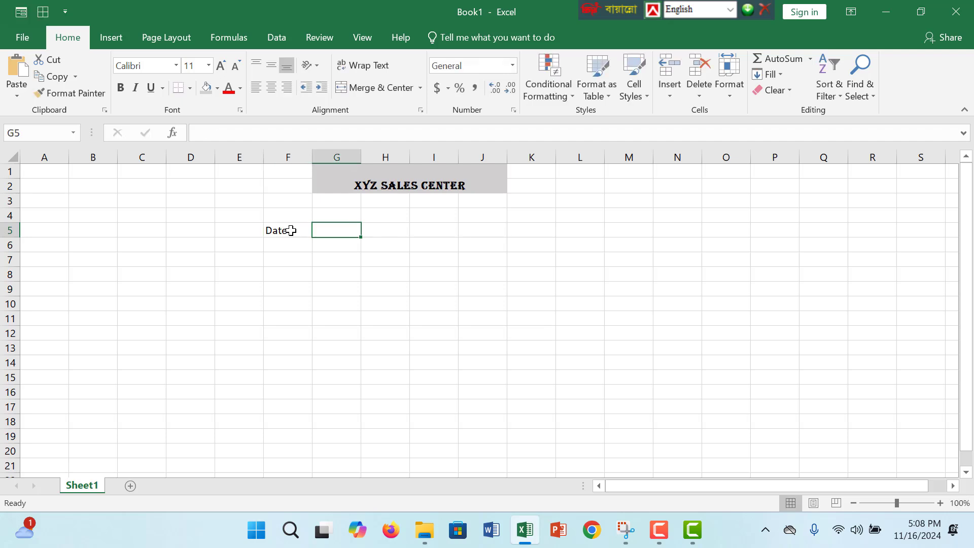
text(Item)
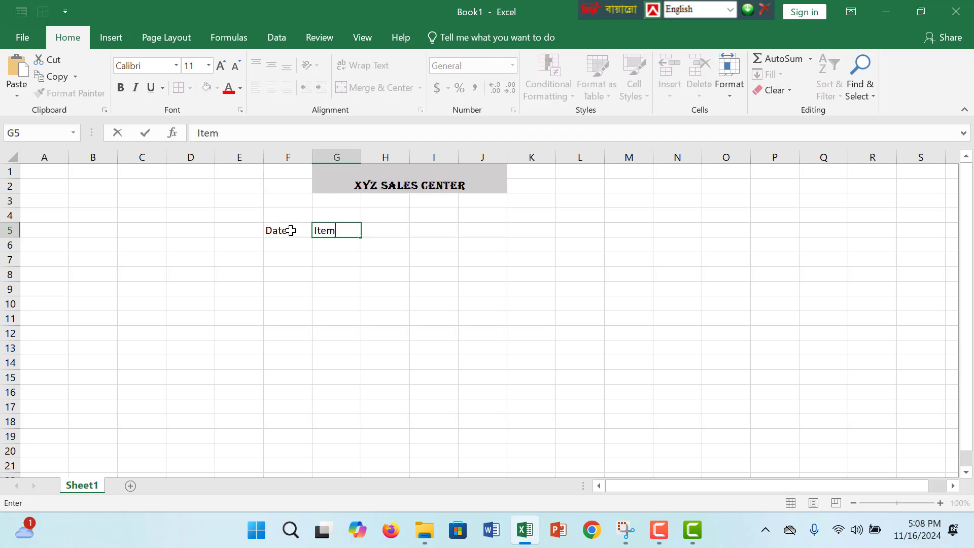
key(Tab)
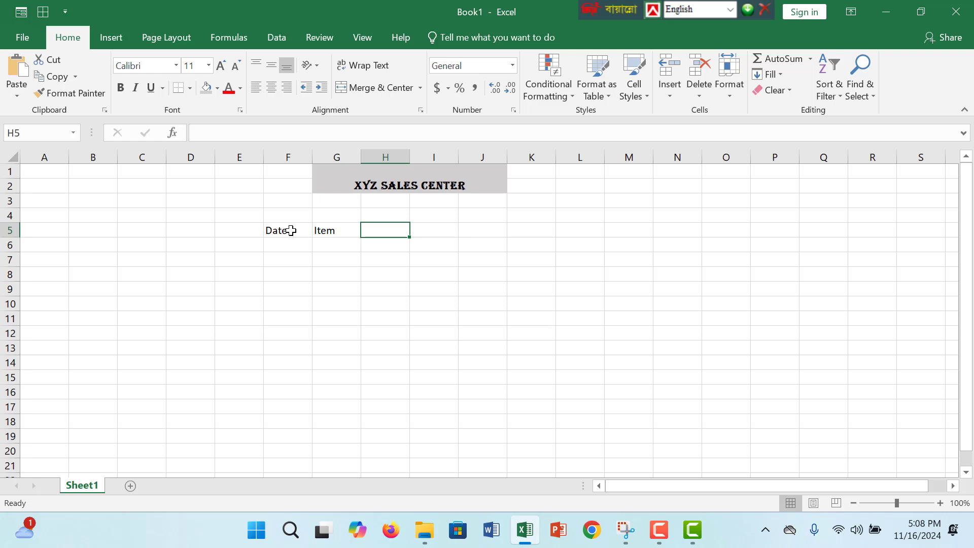
Step: Enter the column heading "Date Of order" in H5
text(Date)
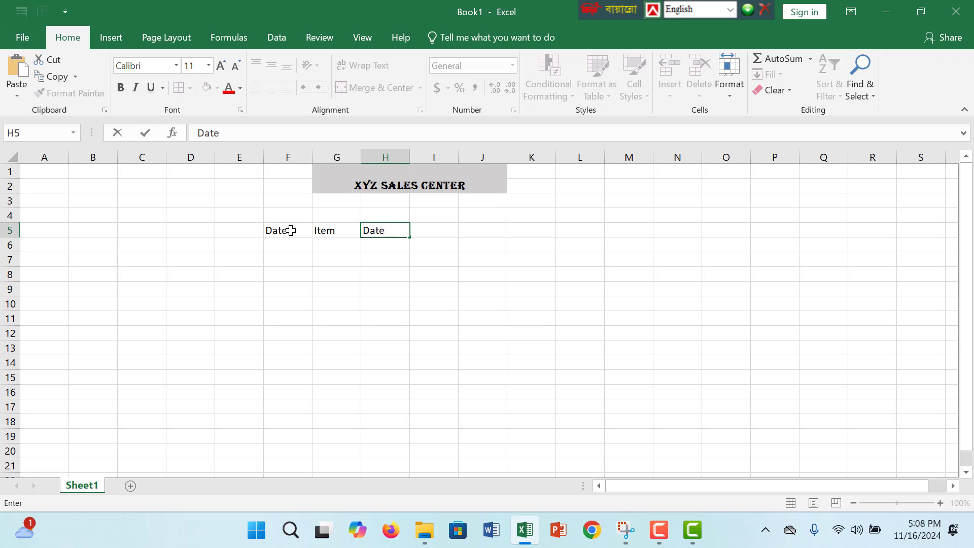
text(r Of ord)
key(BackSpace)
key(BackSpace)
text(r)
key(BackSpace)
text(rdaer)
key(BackSpace)
key(BackSpace)
key(BackSpace)
text(e)
key(Tab)
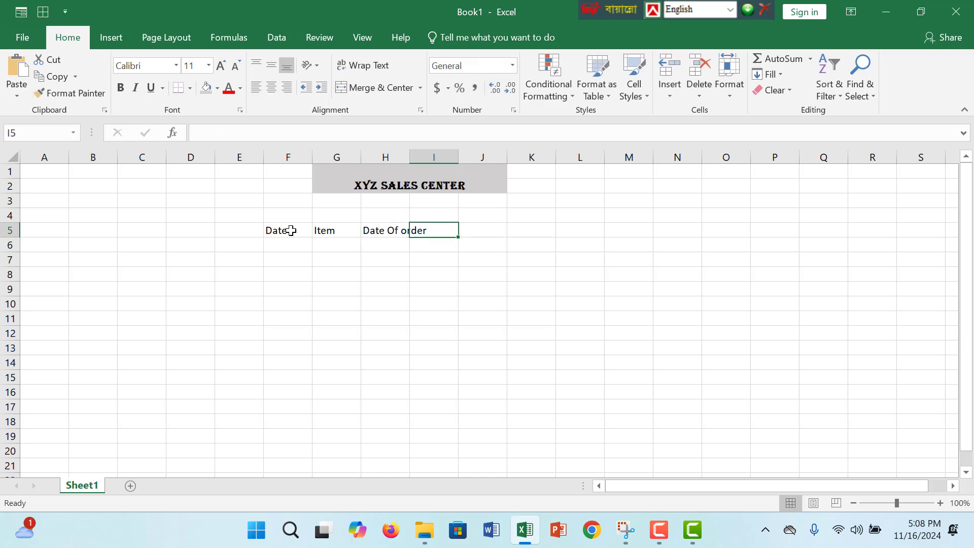
Step: Enter the column headings "Lociation" in I5 and "Price Item" in J5
text(Loca)
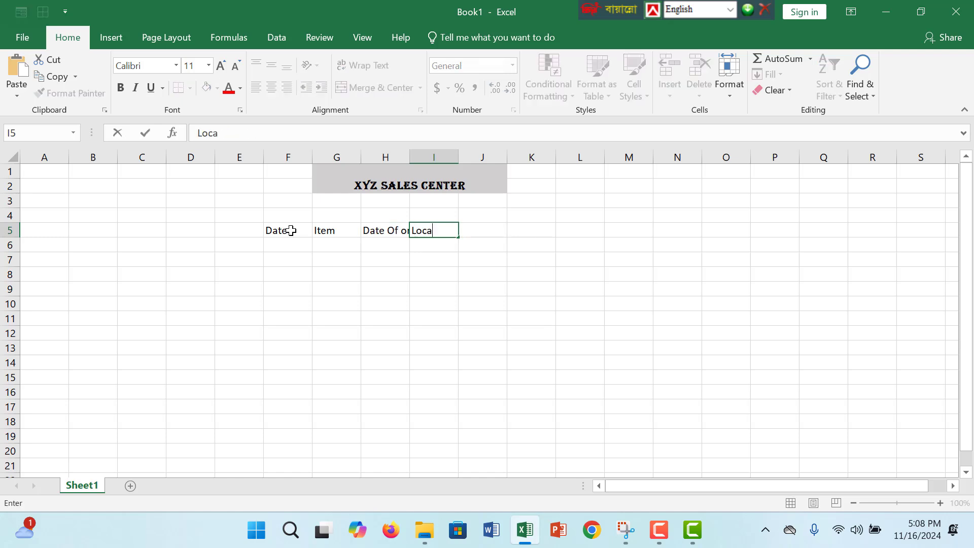
text(i)
key(BackSpace)
key(BackSpace)
text(iation)
key(Tab)
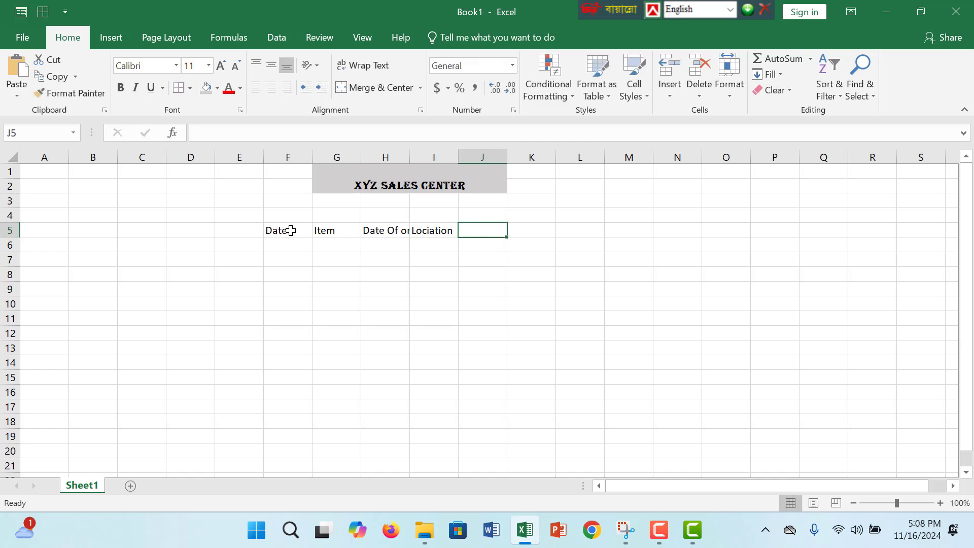
text(Price I)
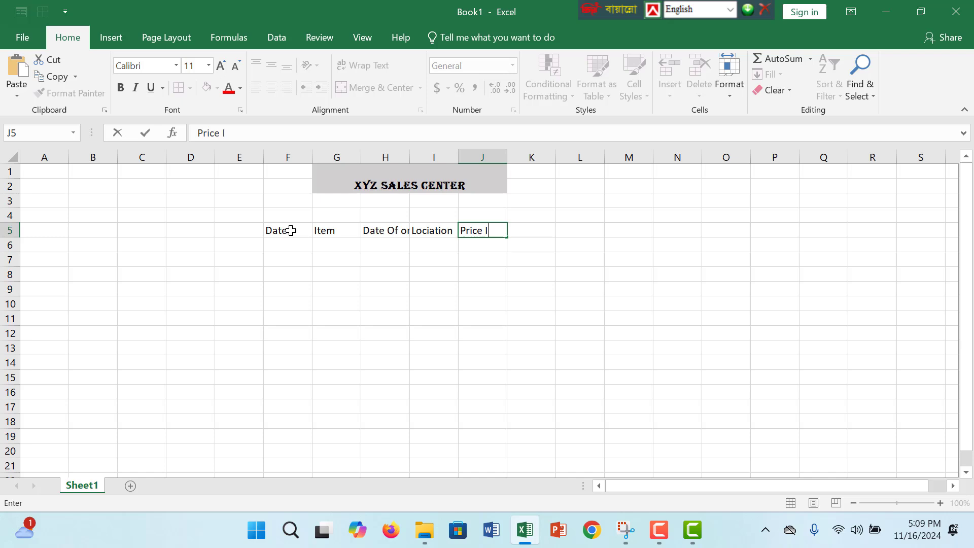
text(tem)
key(Tab)
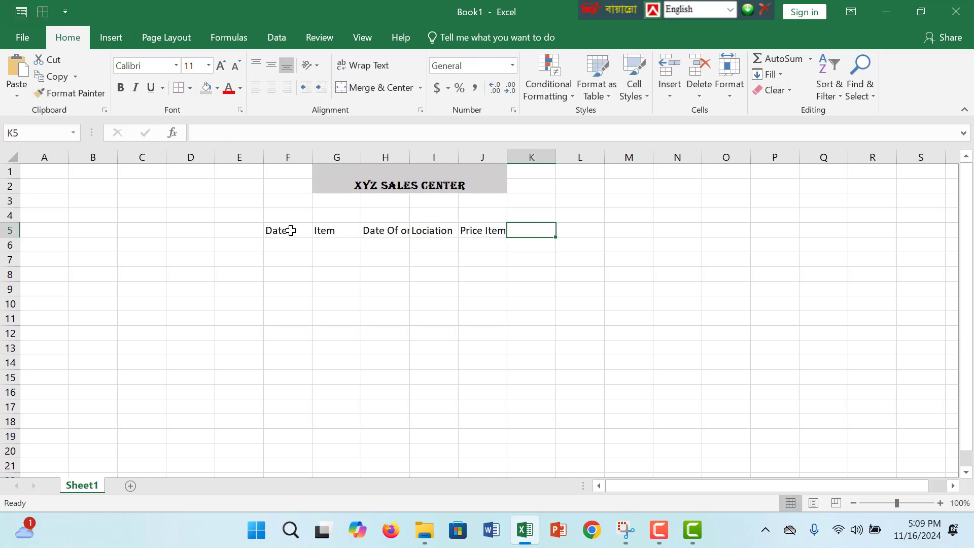
Step: Enter the column headings "Total Price" in K5 and "Order id" in L5
text(Tot)
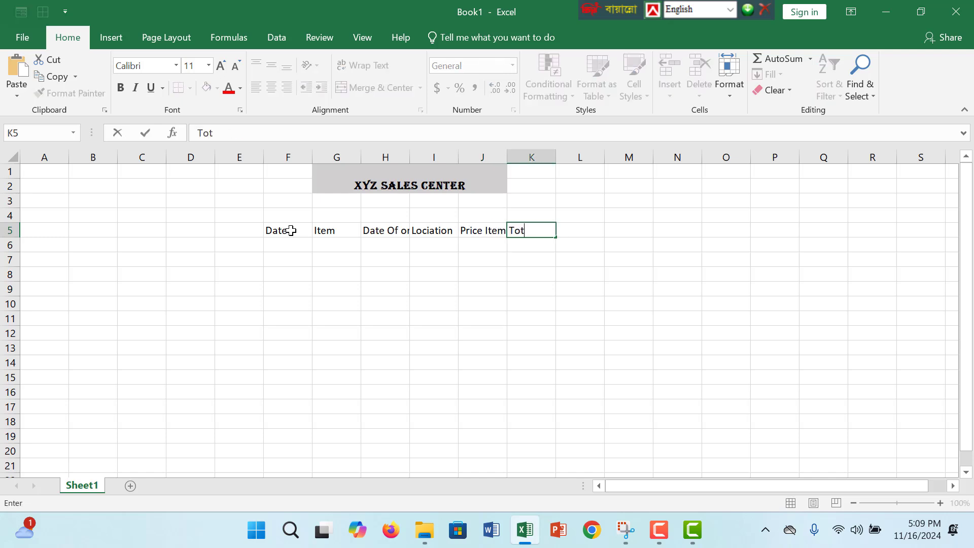
text(al Price)
key(Tab)
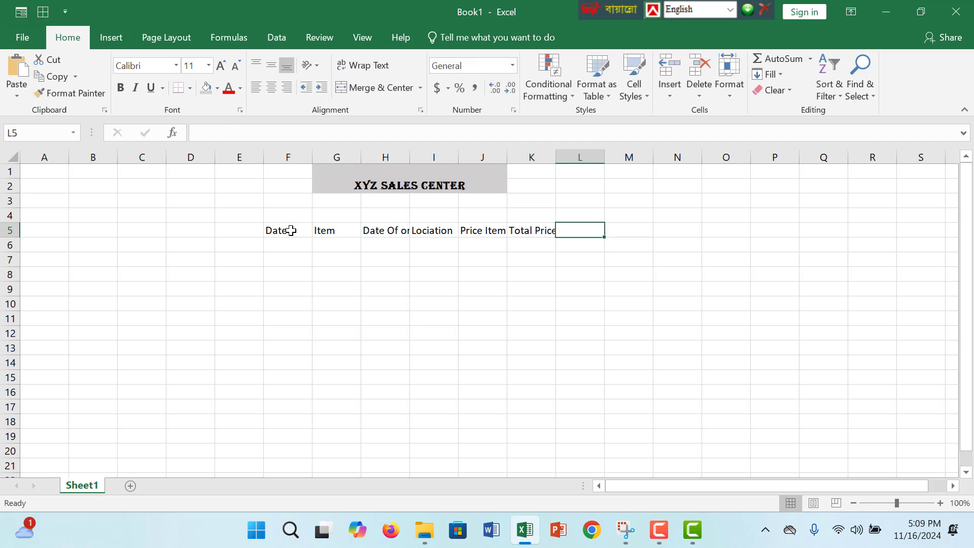
text(Ore)
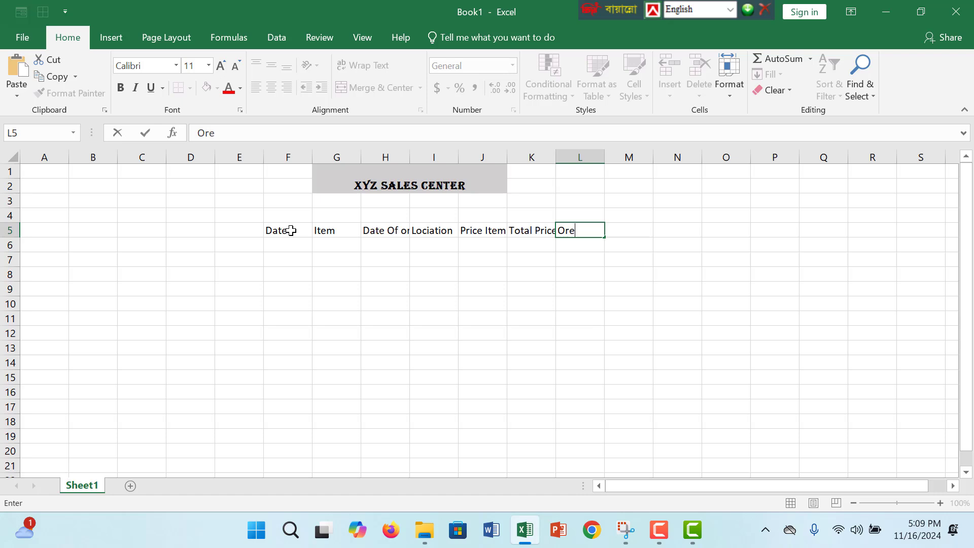
key(BackSpace)
text(der it)
key(BackSpace)
text(d)
click(415, 358)
Step: Widen columns H, I, J and K so their row 5 headings fit
drag(555, 163, 592, 165)
double_click(507, 157)
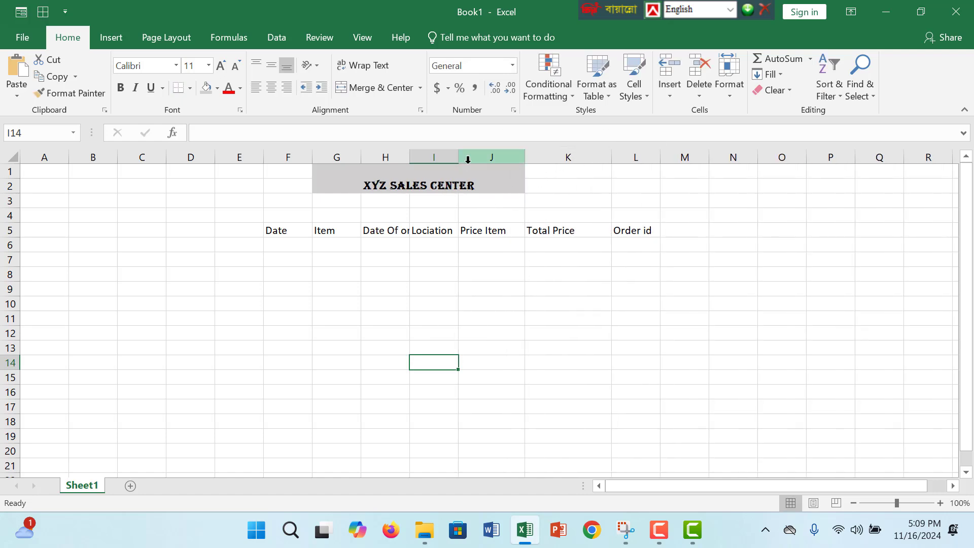
drag(458, 159, 491, 160)
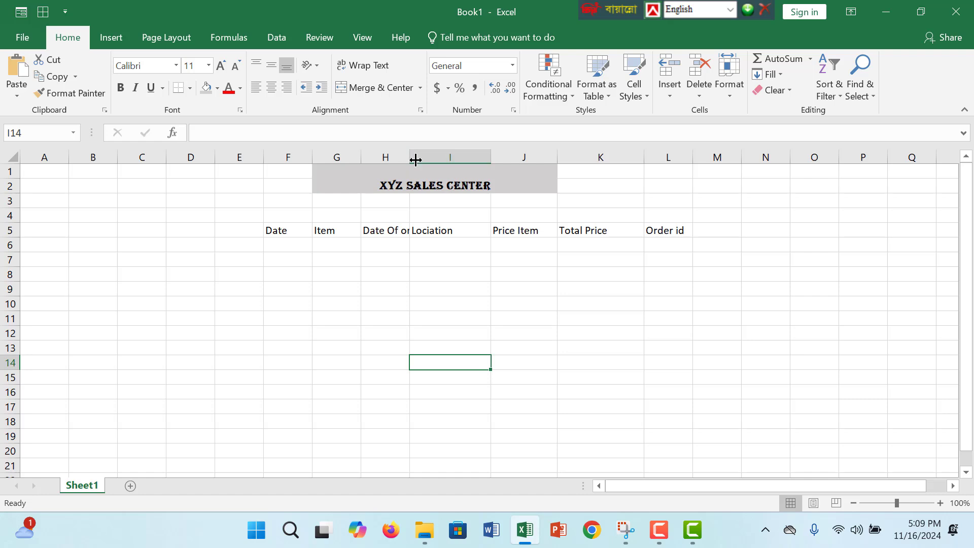
drag(415, 160, 438, 161)
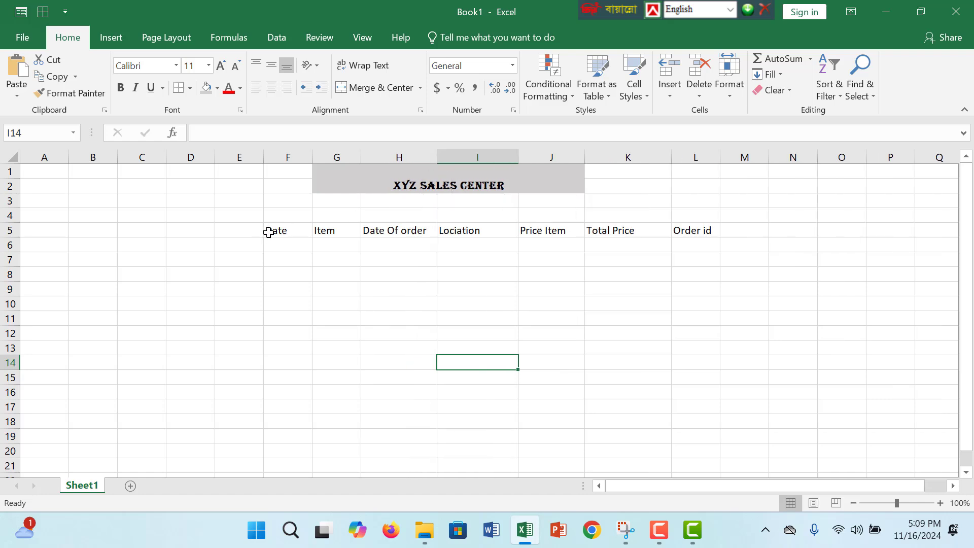
Step: Fill the Date heading cell with light grey and the Item heading cell with light blue
click(268, 232)
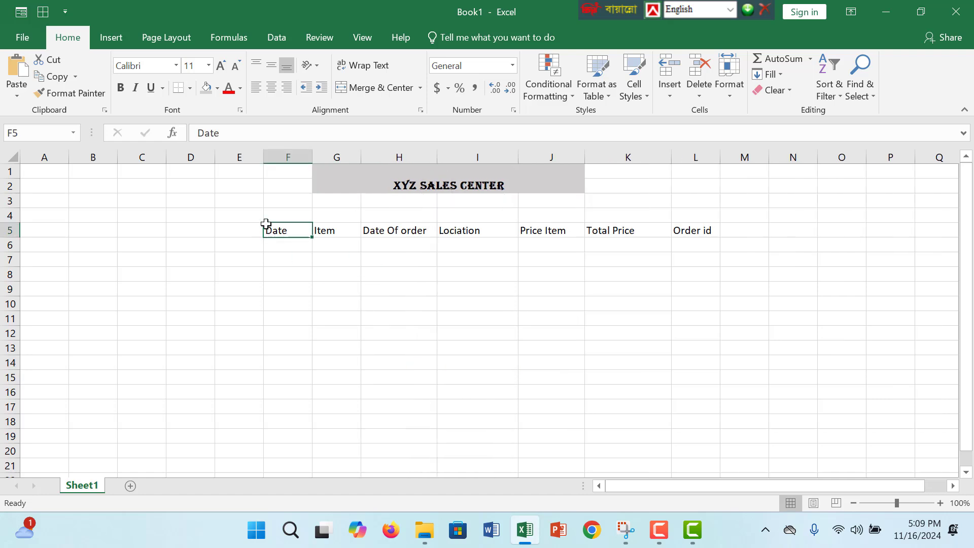
click(214, 92)
click(348, 230)
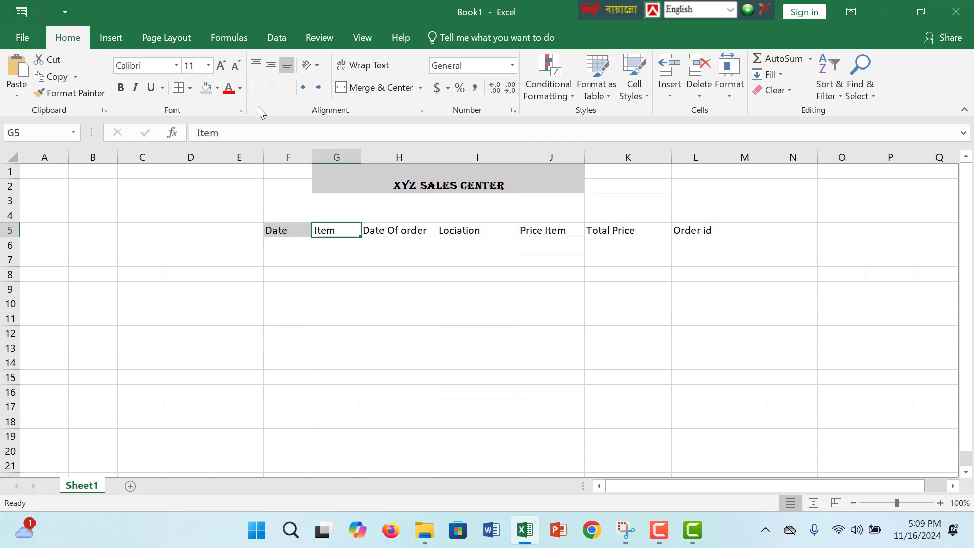
click(217, 88)
click(255, 133)
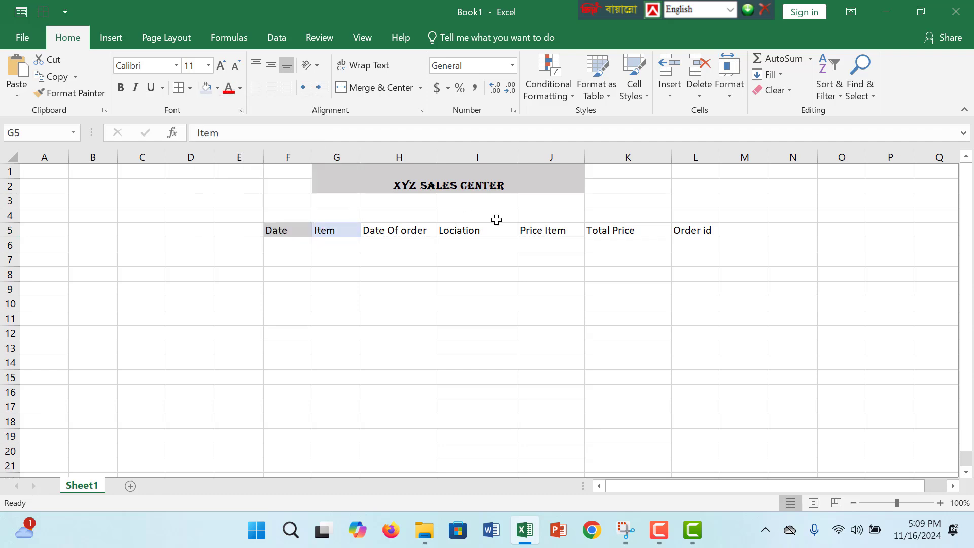
Step: Fill the Date Of order heading cell with darker grey and the Lociation heading cell with light gold
click(392, 229)
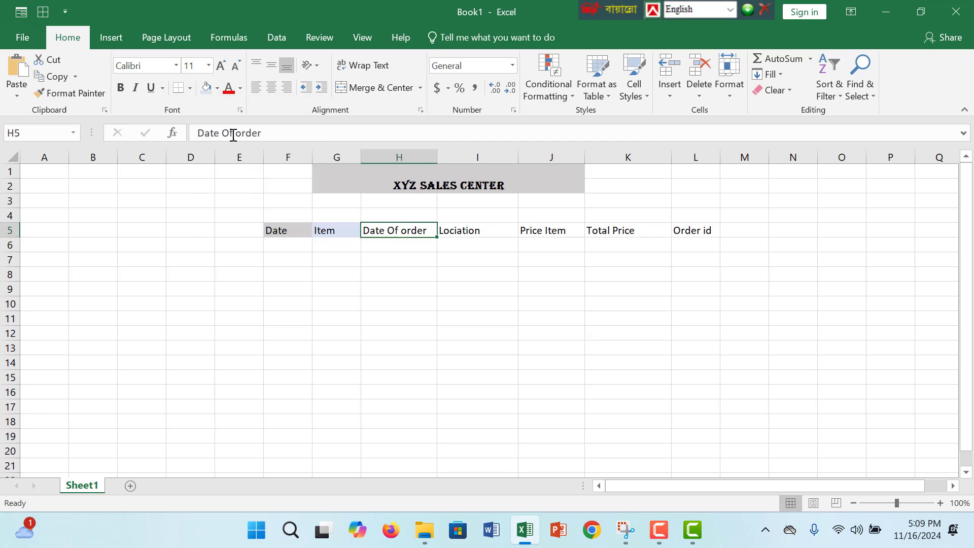
click(217, 88)
click(232, 139)
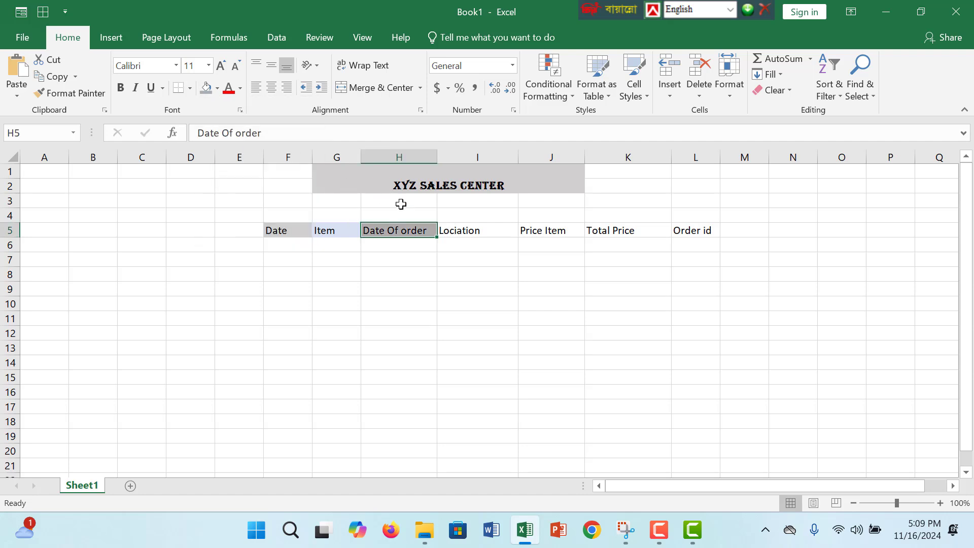
click(451, 229)
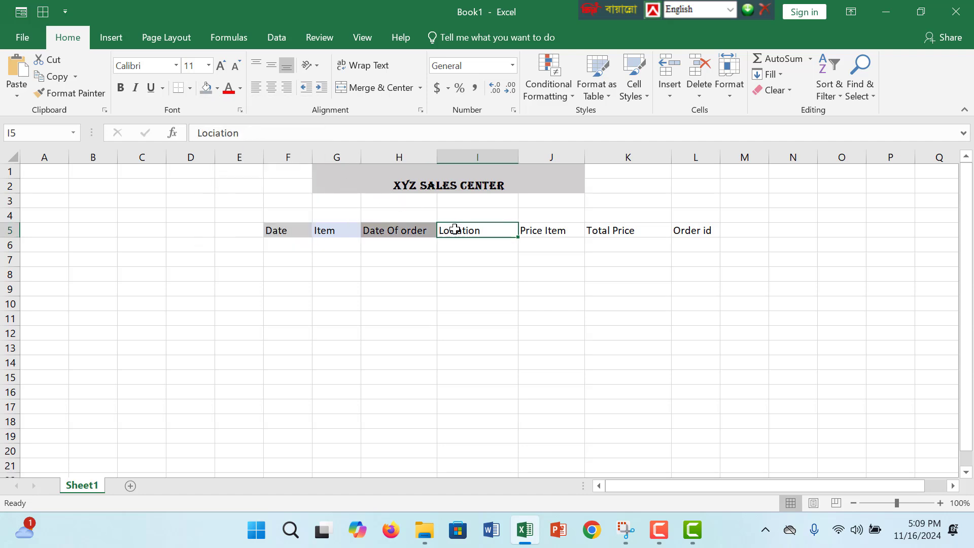
click(217, 88)
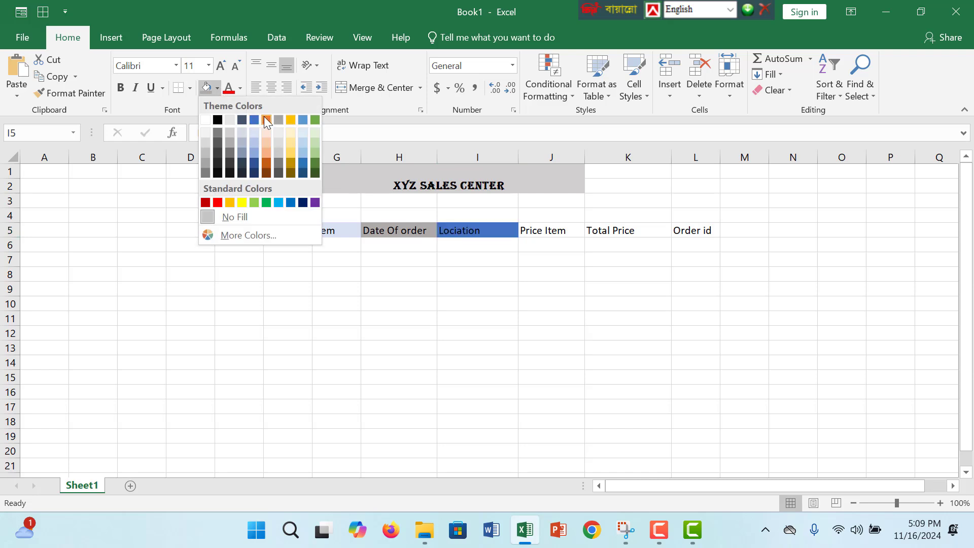
click(291, 133)
Step: Fill the Price Item heading cell with light grey and the Total Price heading cell with gold
click(575, 230)
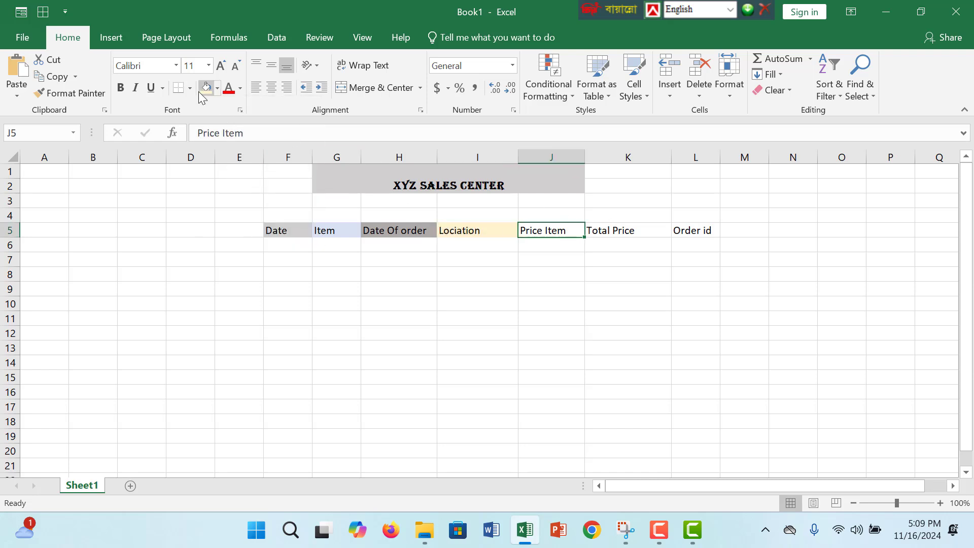
click(217, 88)
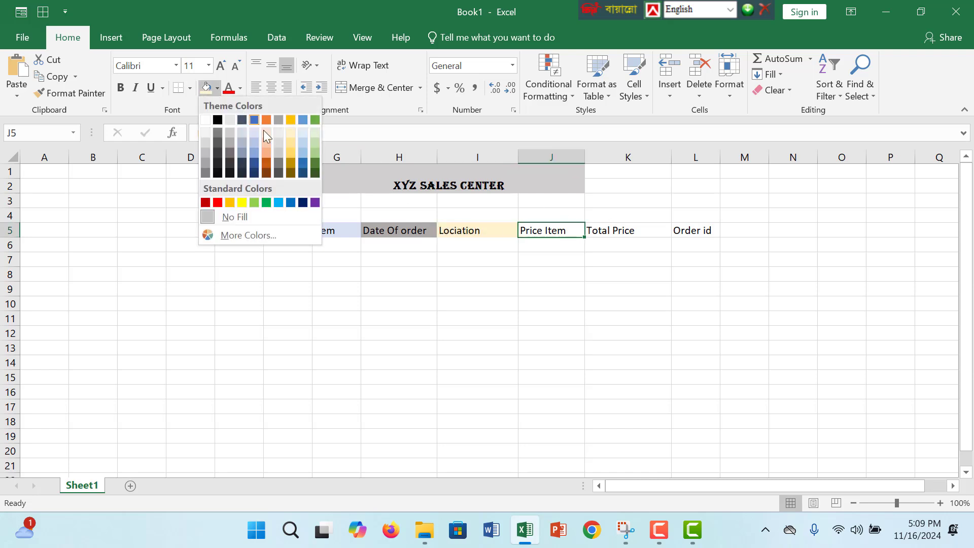
click(278, 157)
click(606, 233)
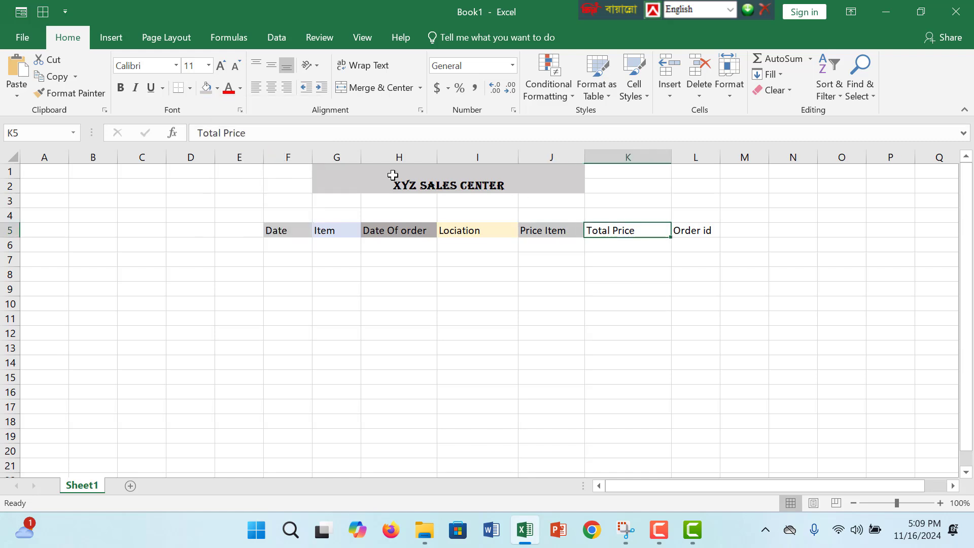
click(217, 89)
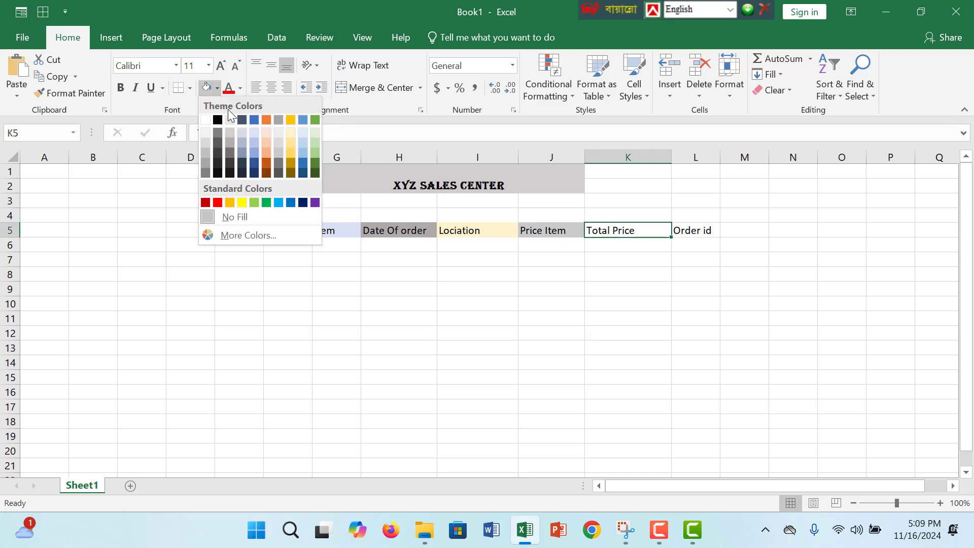
click(294, 150)
Step: Fill the Order id heading cell with light blue
click(696, 229)
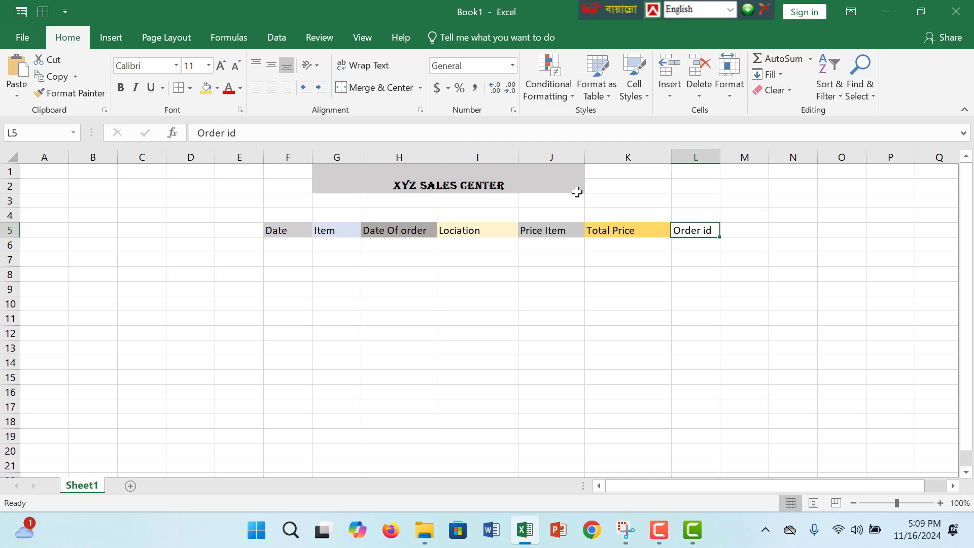
click(217, 89)
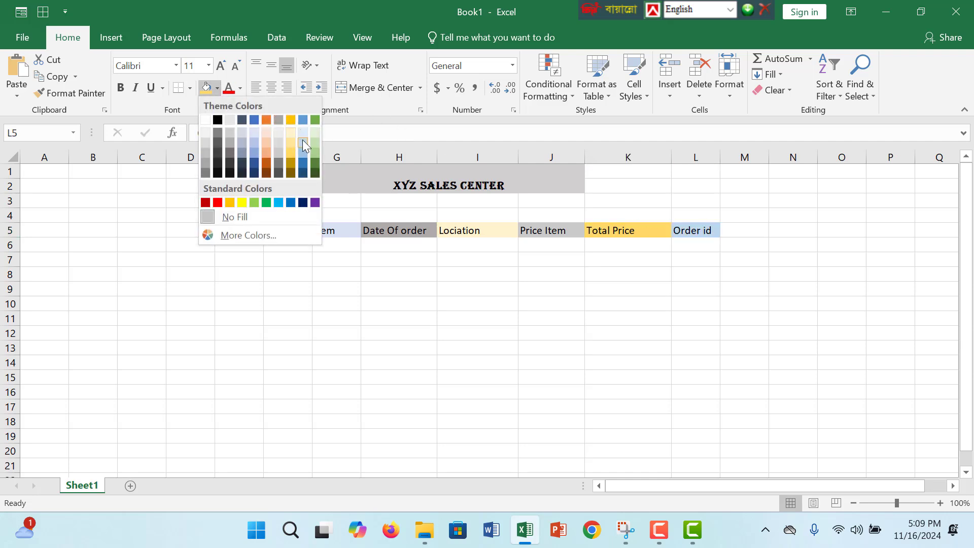
click(303, 140)
Step: Enter 4/2/2024 in F6 under Date and extend the daily date series down to F12
click(280, 248)
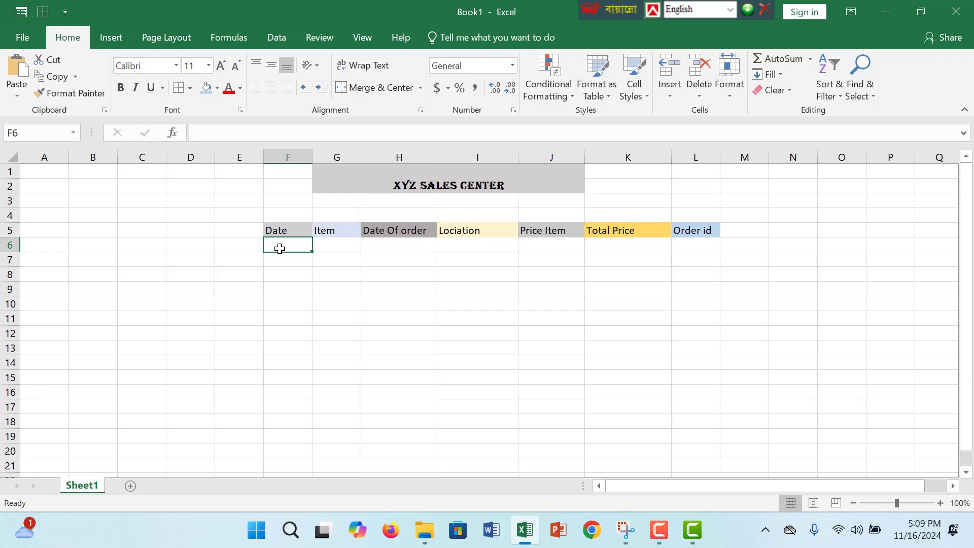
text(4/2)
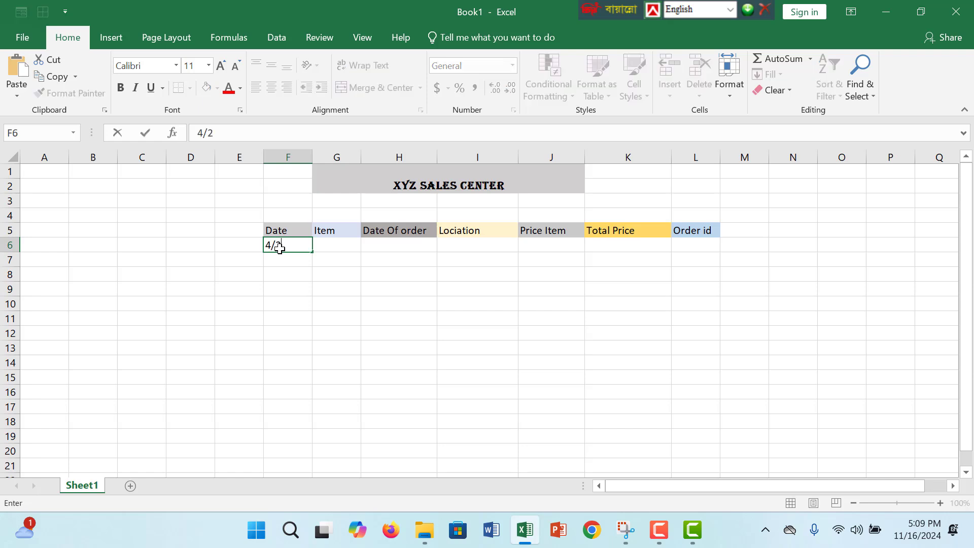
text(/2024)
click(272, 287)
click(300, 247)
drag(311, 251, 299, 338)
Step: Enter the items Mobile, Laptop, Mobile and Laptop in G6 through G9
click(346, 244)
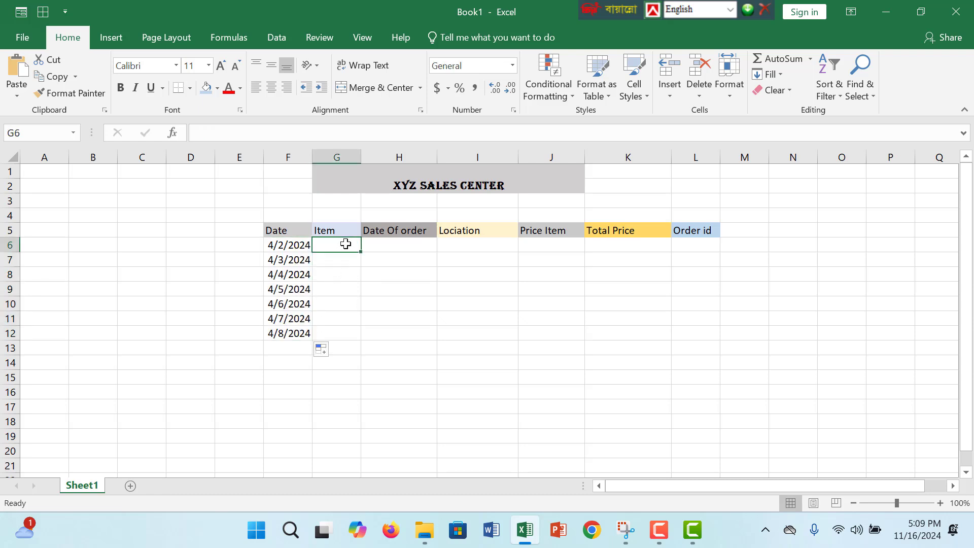
text(Mobile)
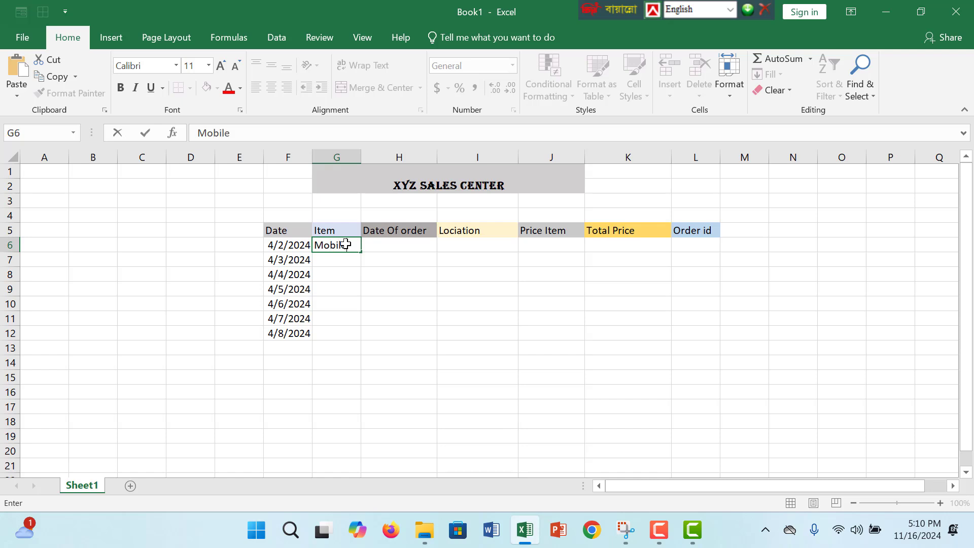
key(Return)
text(L)
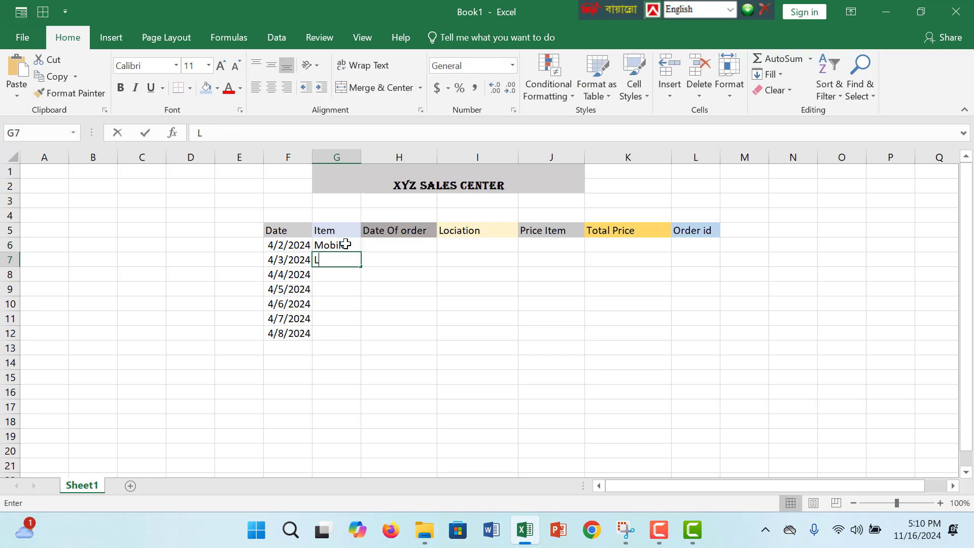
text(aptop)
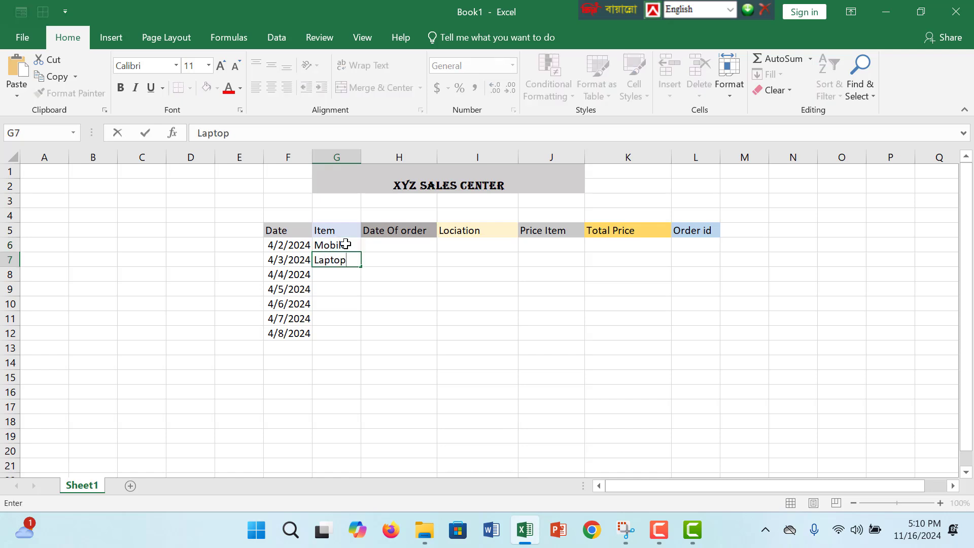
key(Return)
text(M)
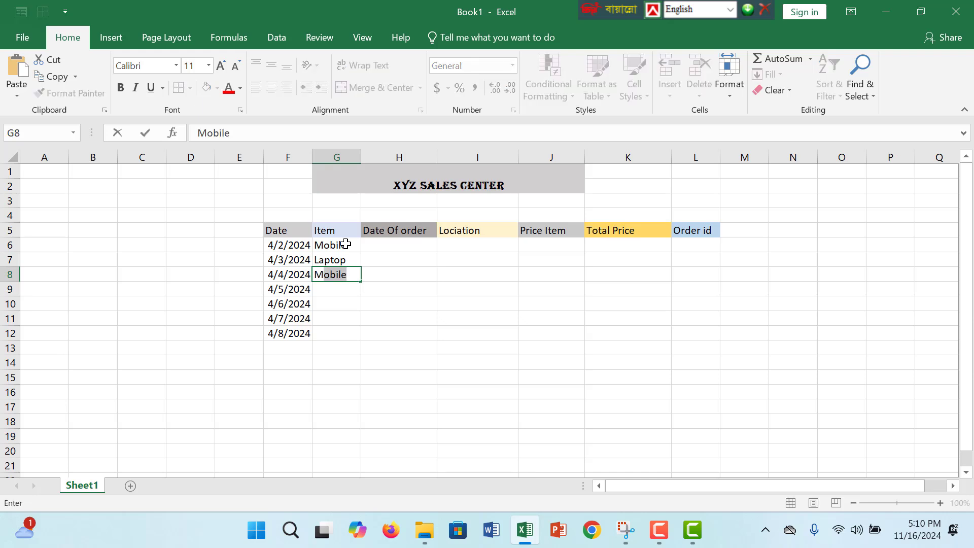
key(Return)
text(Laptop)
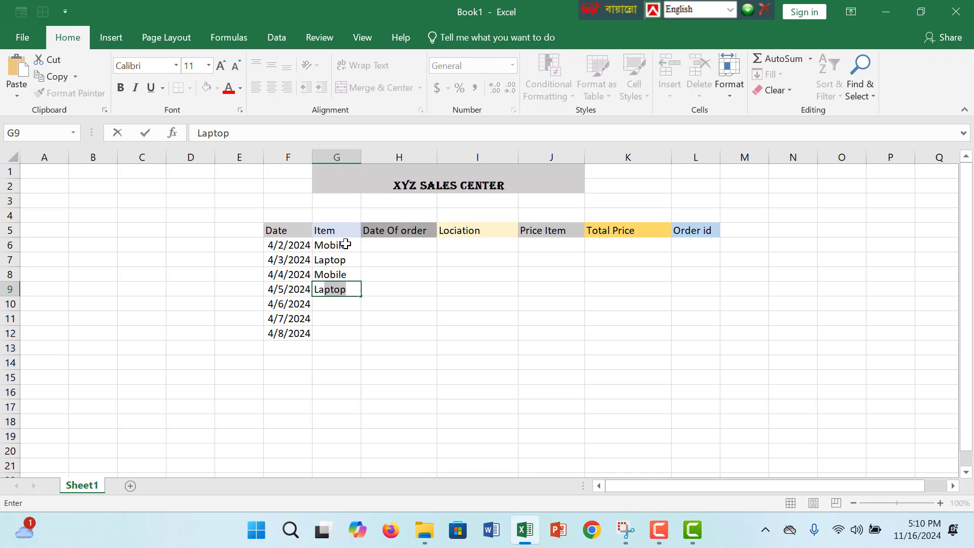
key(Return)
Step: Complete the Item column with Fan in G10 and Tv in both G11 and G12
text(Fan)
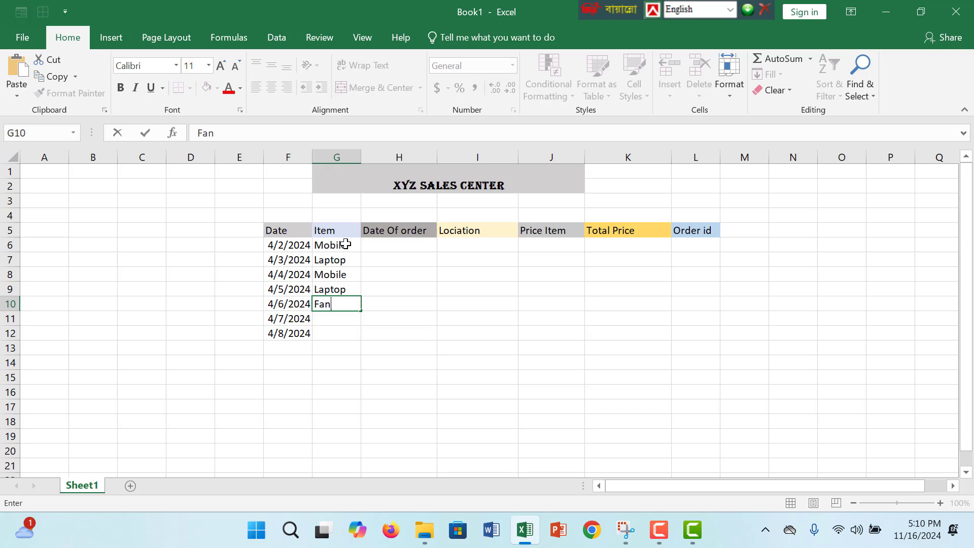
key(Return)
text(Tv)
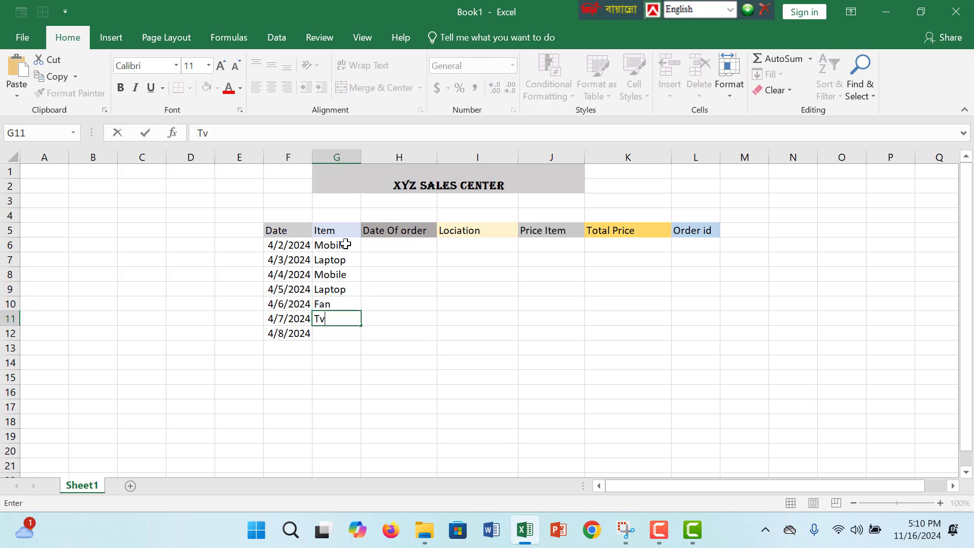
key(Return)
text(Tv)
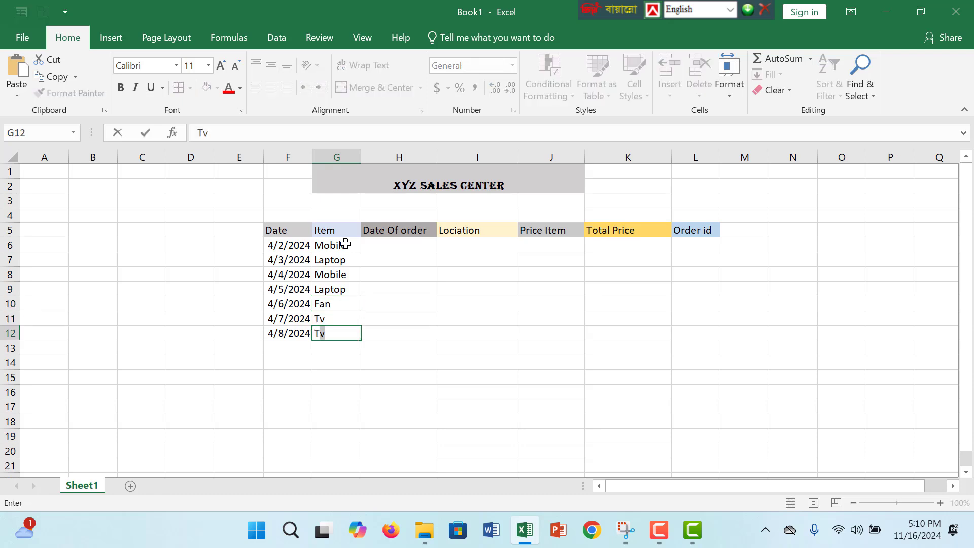
key(Return)
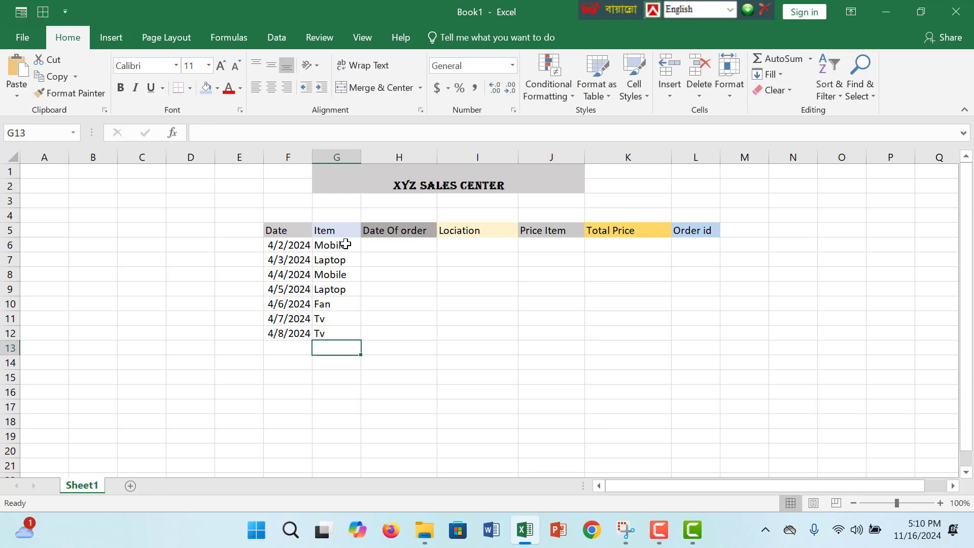
Step: Enter 2/2/2024 in H6 under Date Of order and extend the daily date series down to H12
click(399, 242)
click(296, 247)
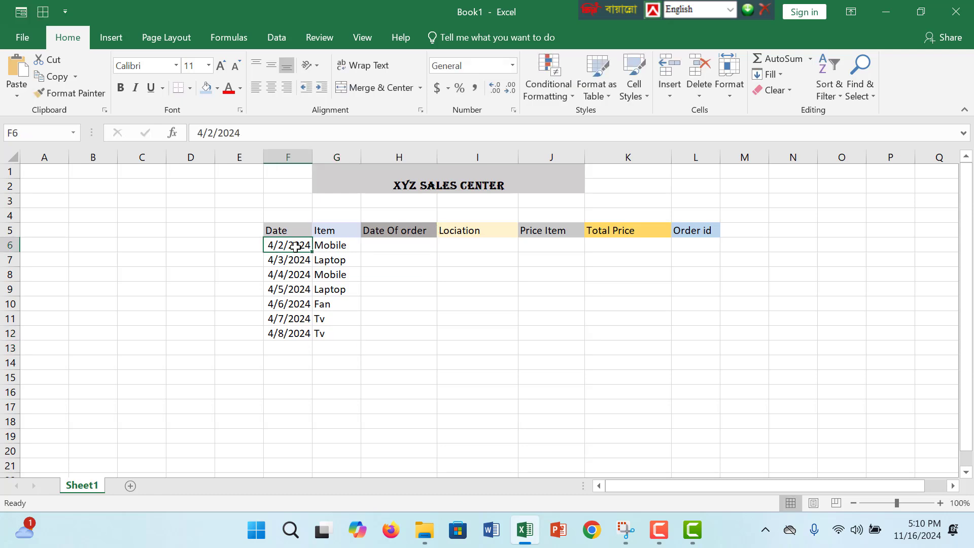
click(410, 245)
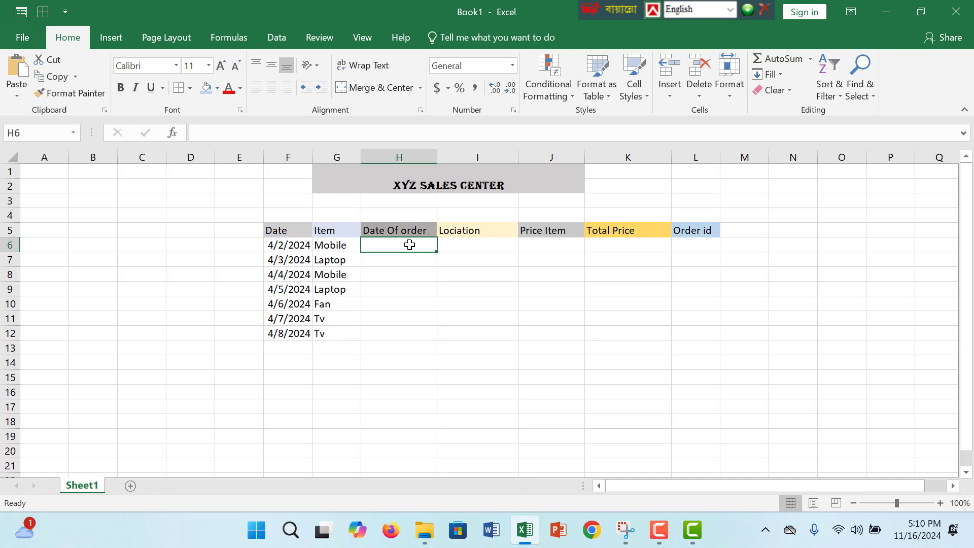
text(2/)
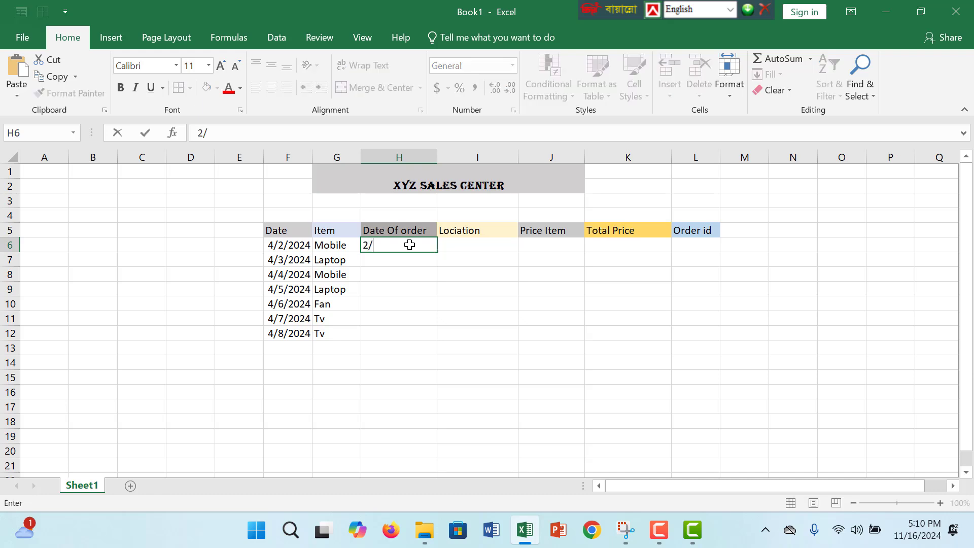
text(2/2024)
drag(436, 252, 428, 342)
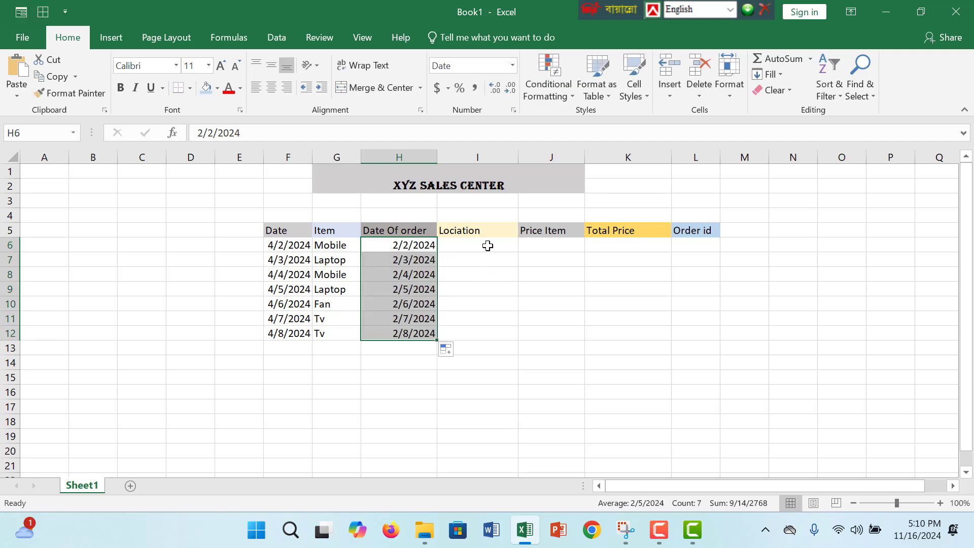
Step: Enter the locations Rajsahai in I6 and Chittagong in I7
click(487, 245)
text(Ra)
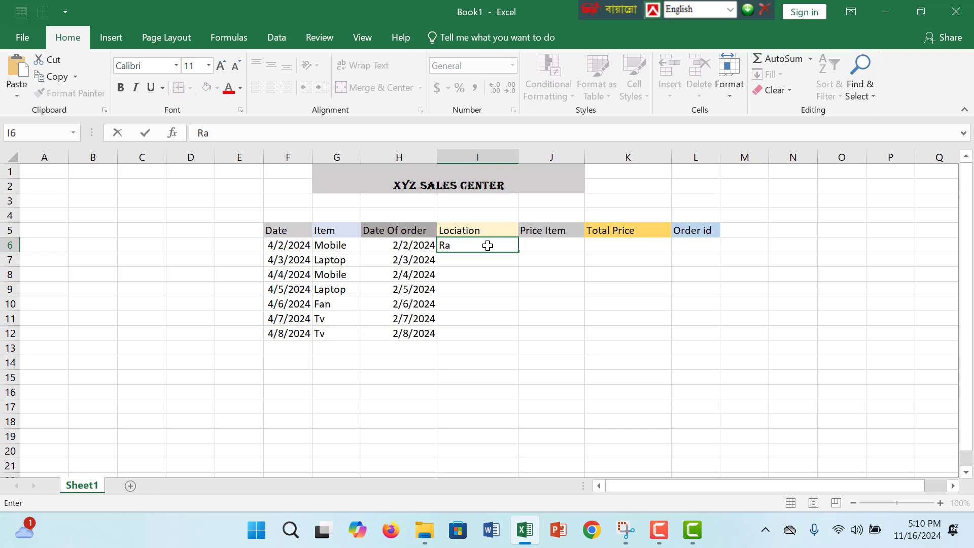
text(jsahai)
key(Return)
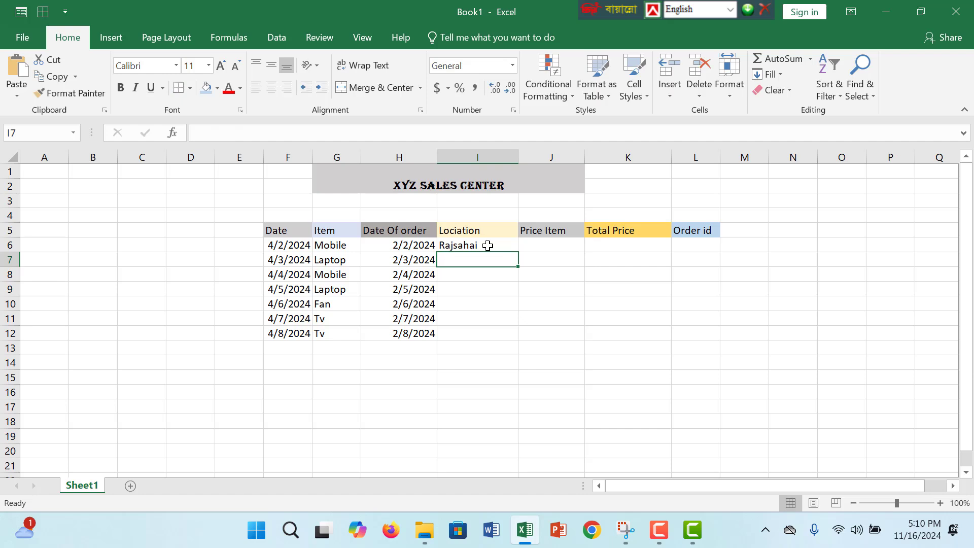
text(Chitta)
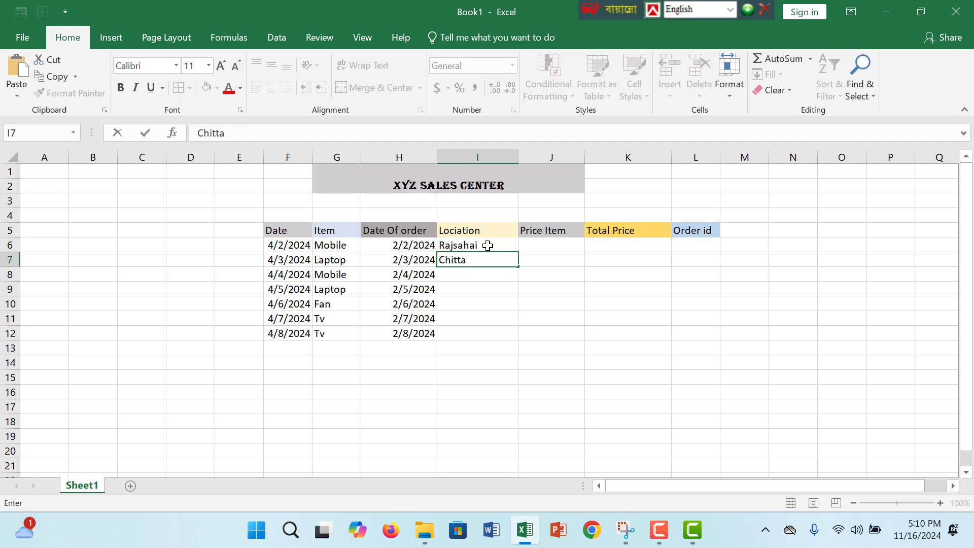
text(gong)
key(Return)
Step: Enter the locations Barisal, Chittagong and Barisal in I8 through I10
text(B)
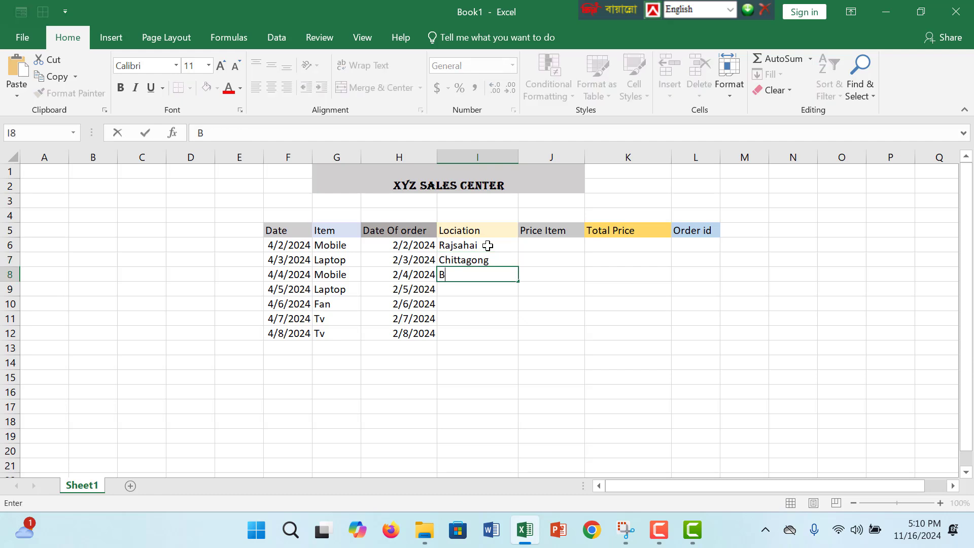
text(arisal)
key(Return)
text(Ch)
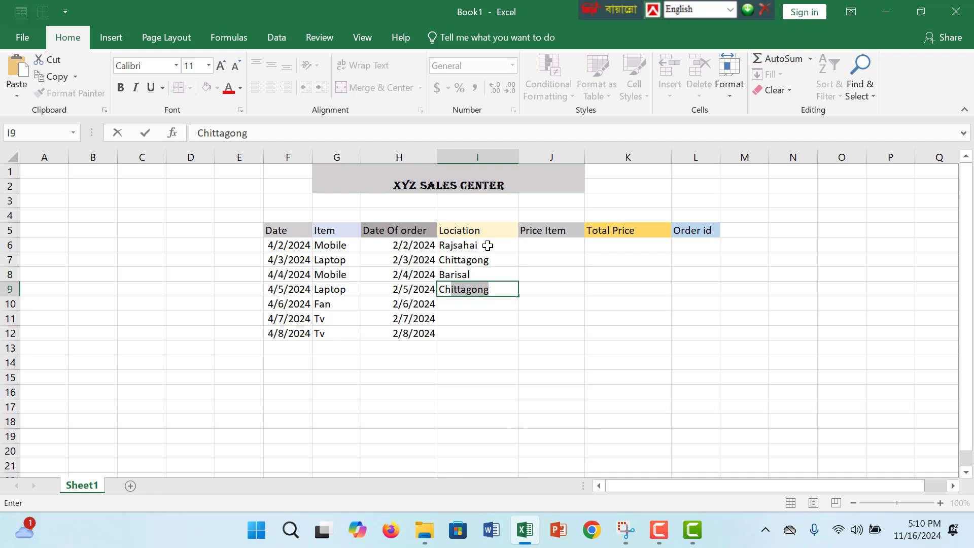
key(Return)
text(Barisal)
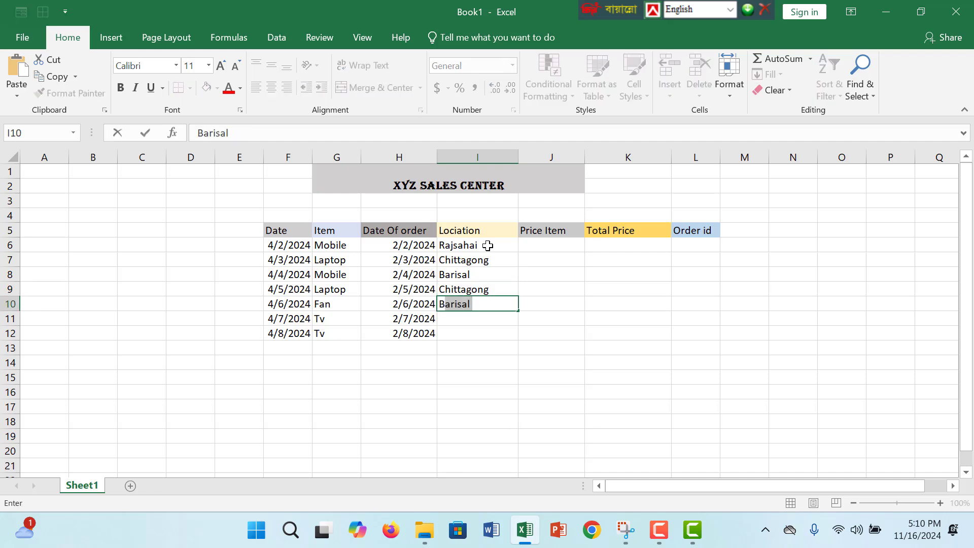
key(Return)
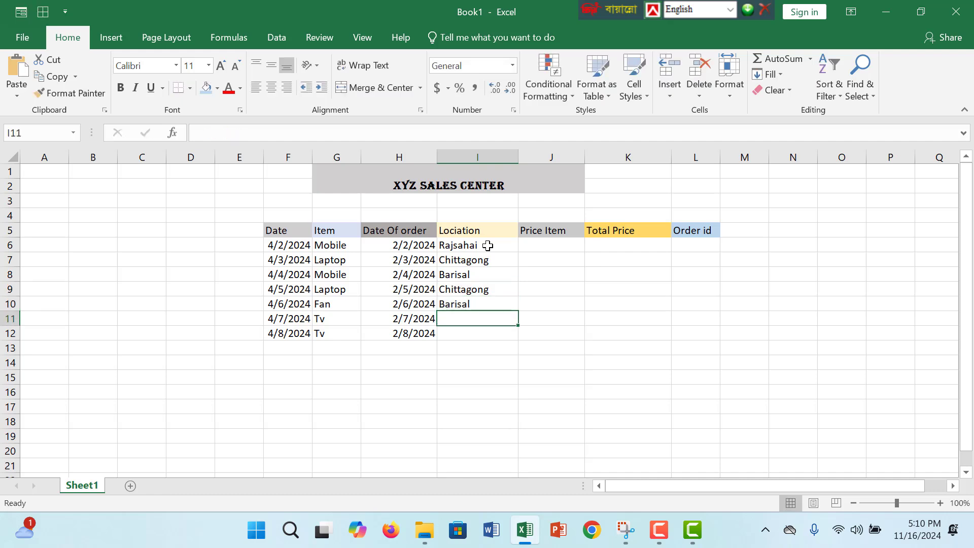
Step: Complete the Lociation column with cumilla in I11 and Rajsahai in I12
text(c)
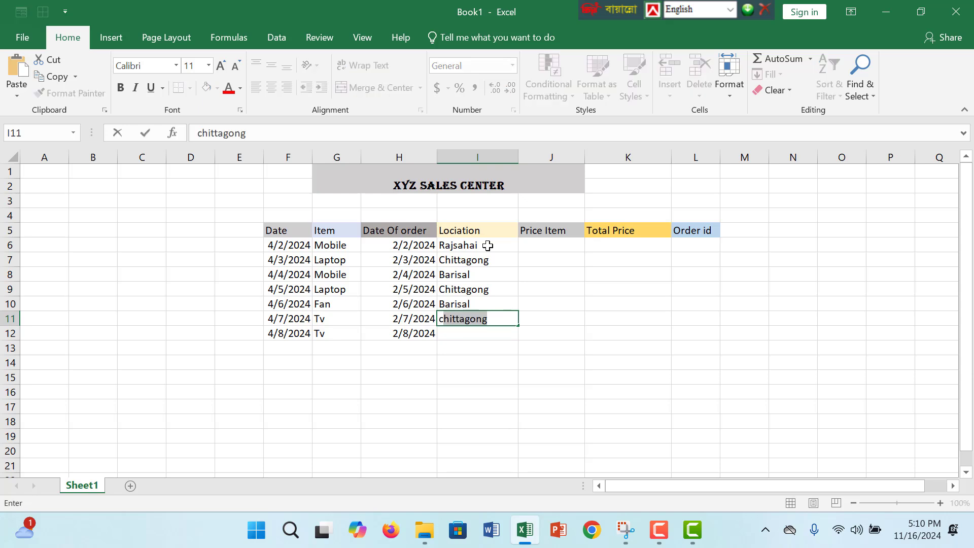
text(umilla)
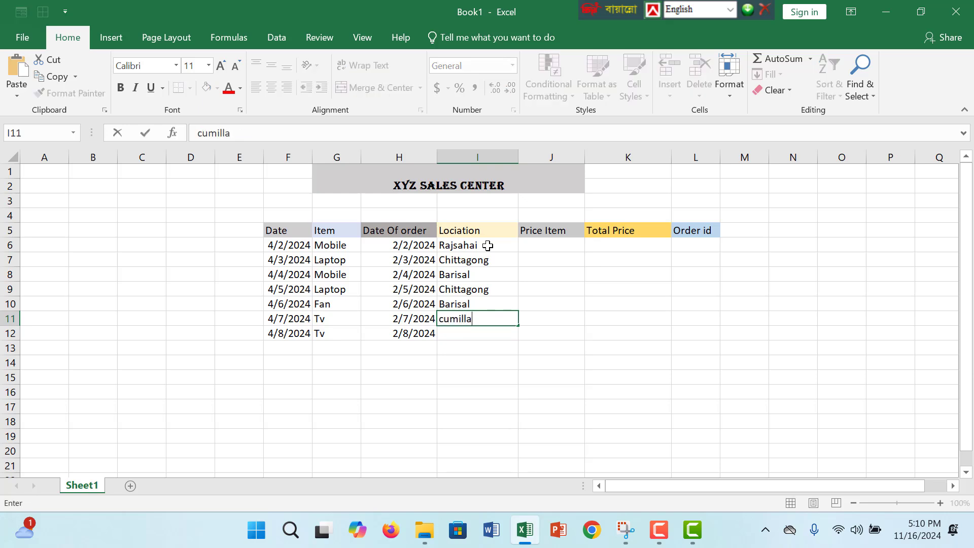
key(Return)
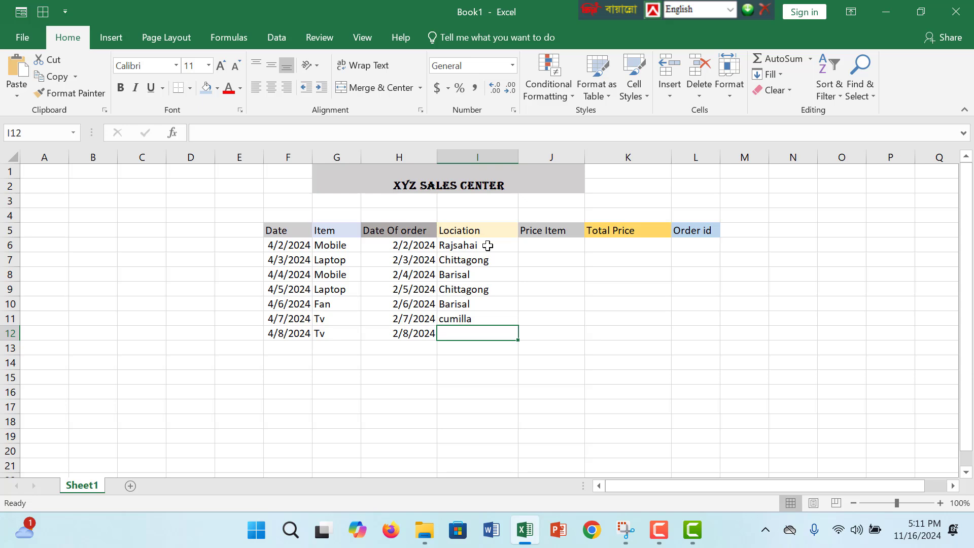
text(R)
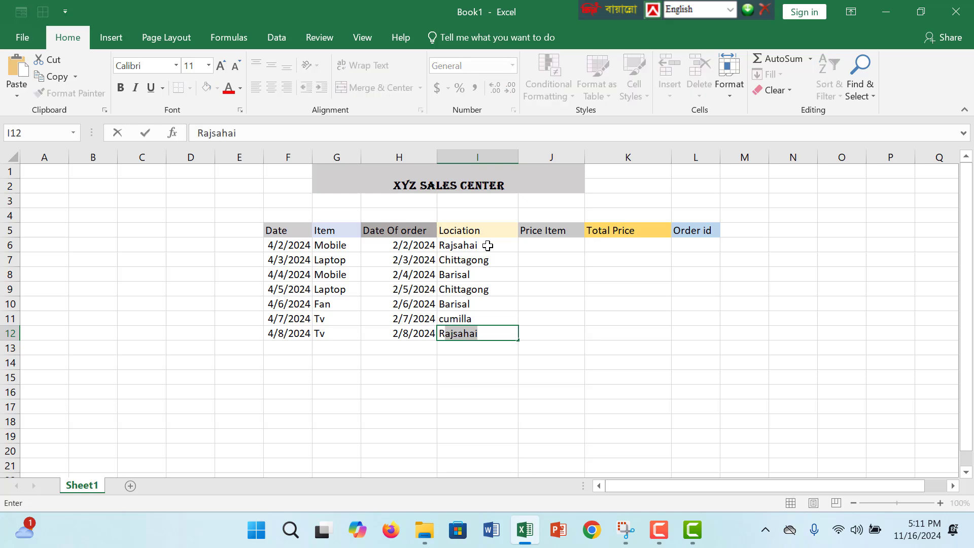
click(557, 245)
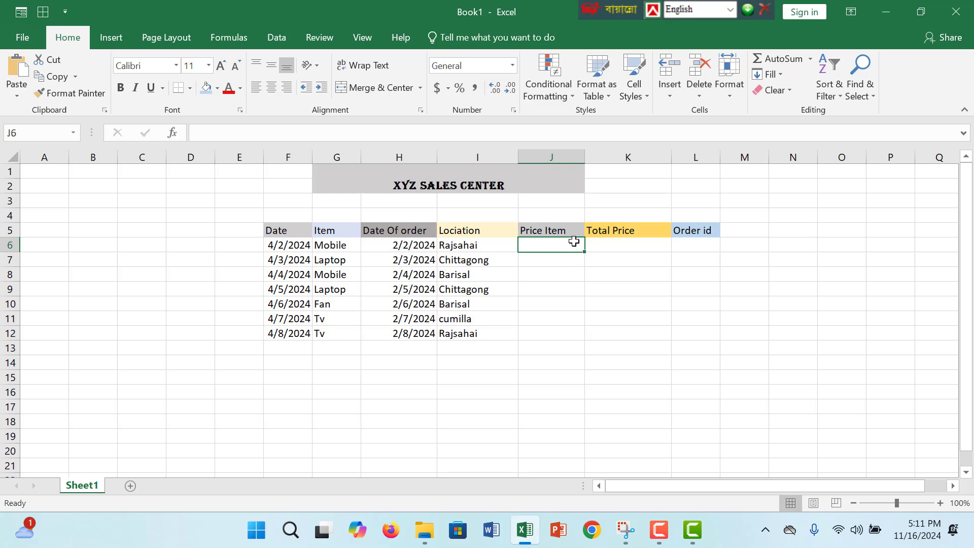
Step: Insert a blank column before Total Price and give its heading cell K5 the lightest orange theme fill
click(617, 231)
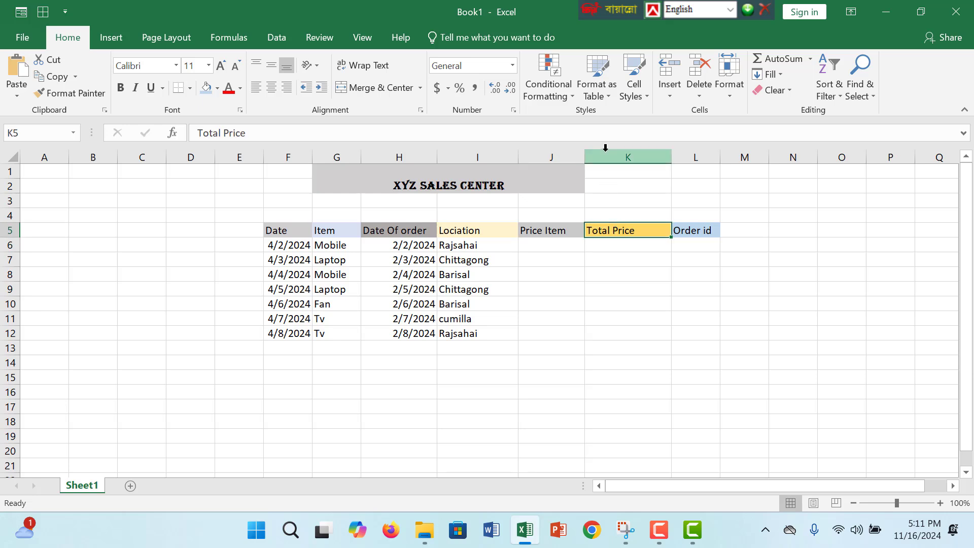
click(607, 157)
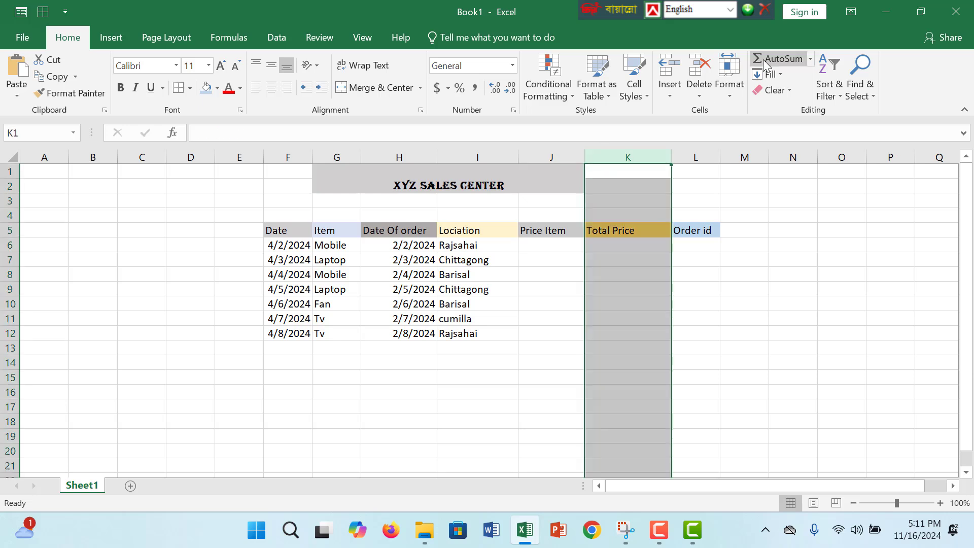
click(670, 66)
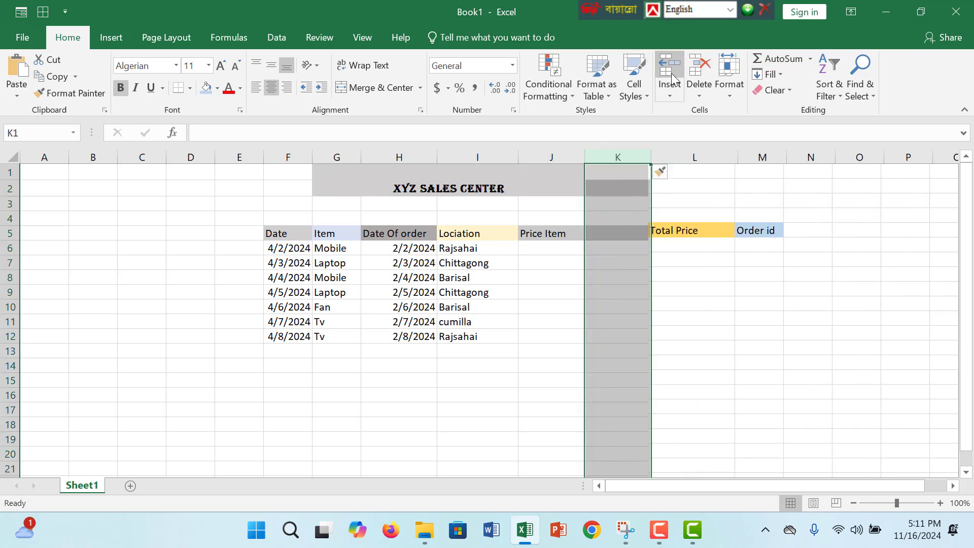
click(611, 235)
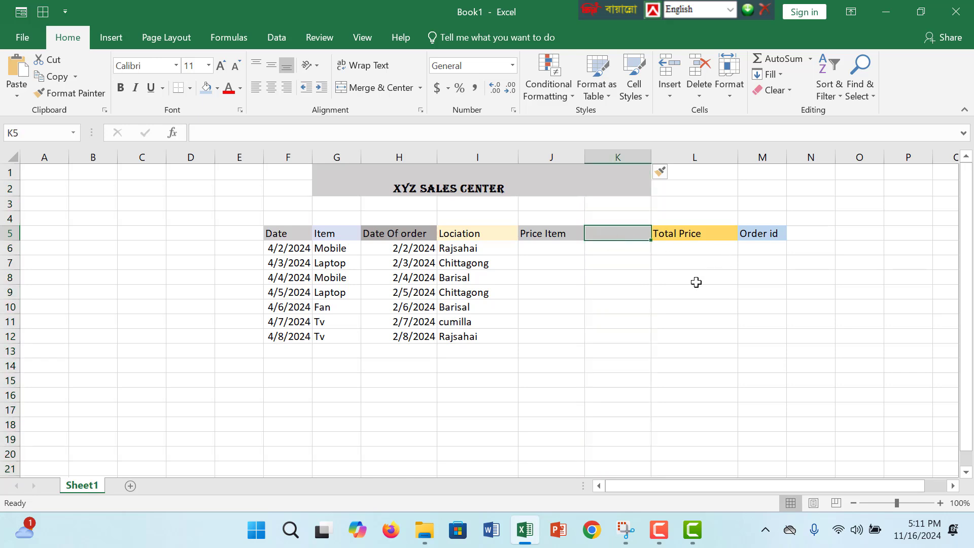
click(217, 88)
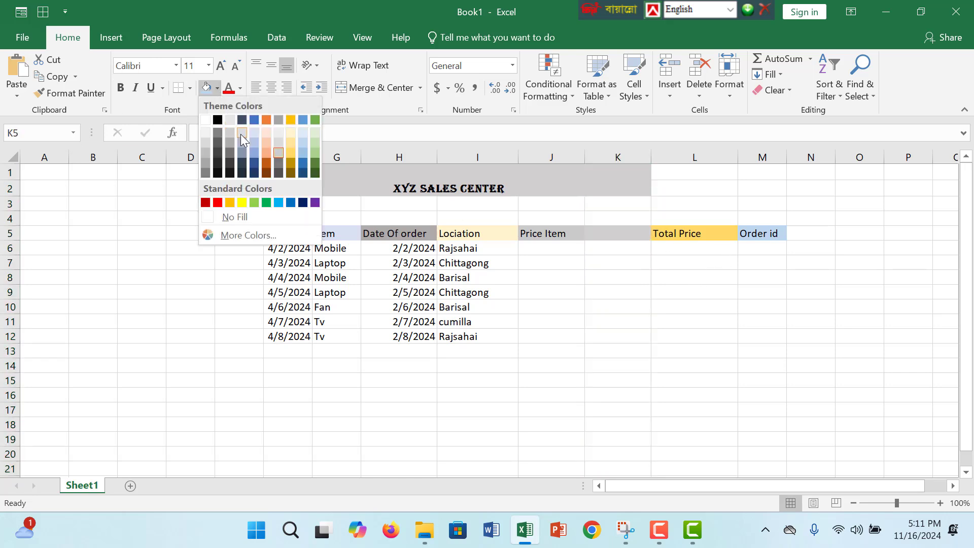
click(266, 133)
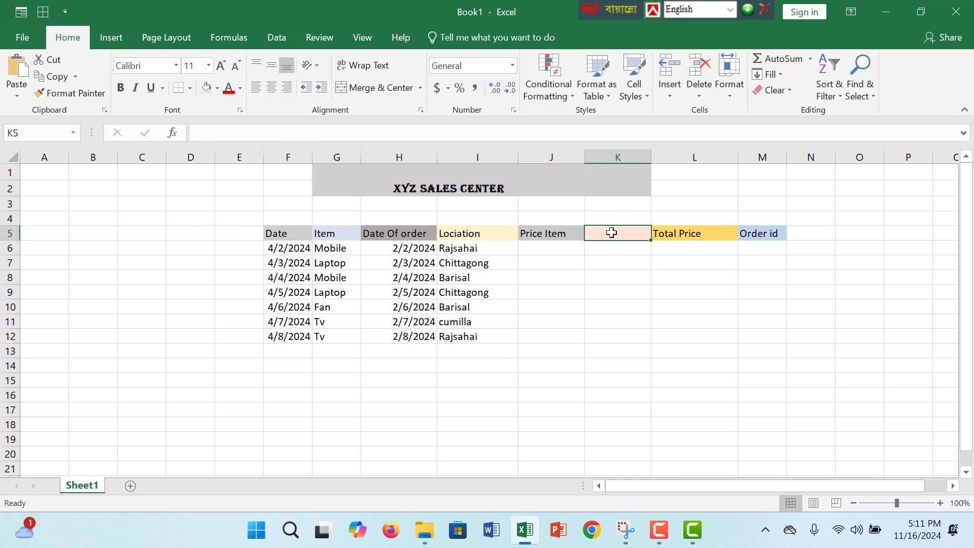
Step: Enter the heading Vat+service fee in K5 and widen column K to fit the text
text(V)
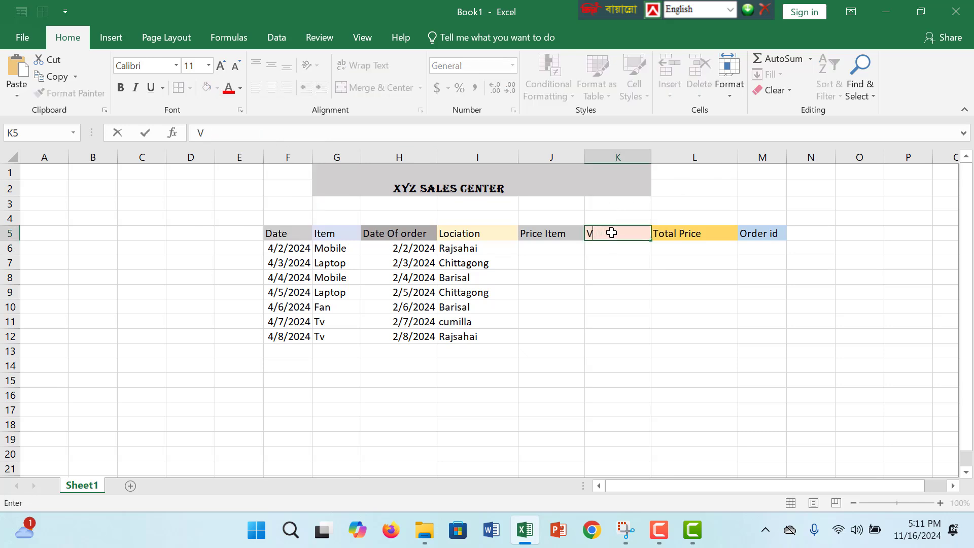
text(saat+service fe)
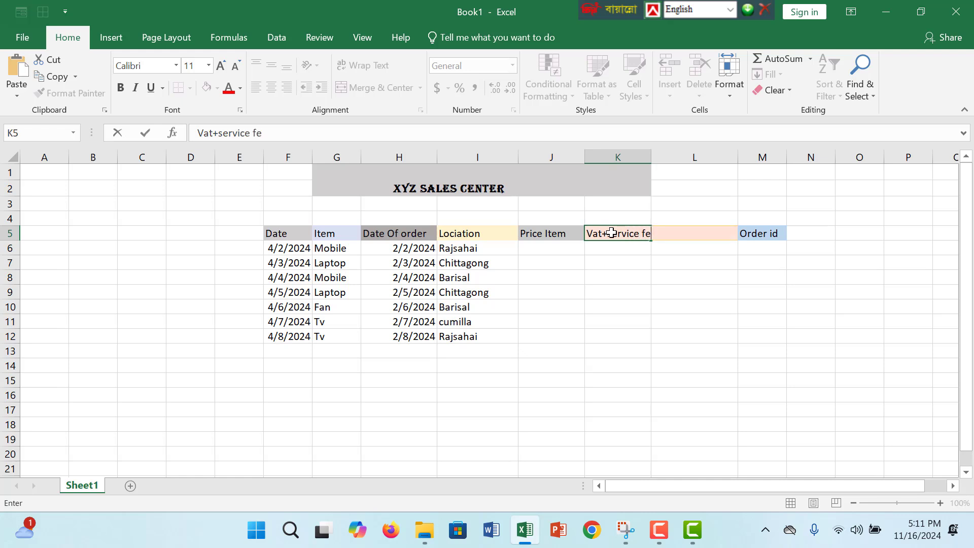
text(e)
click(590, 291)
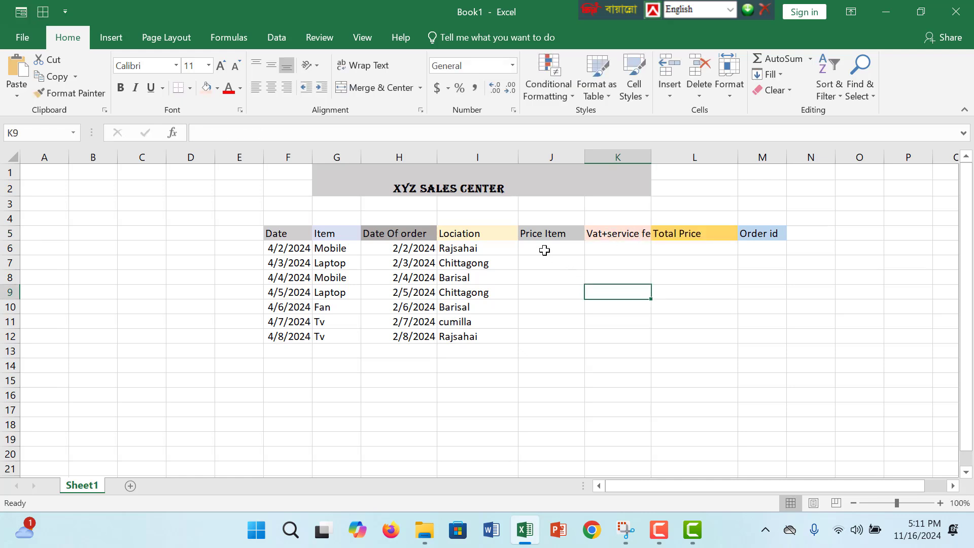
click(543, 250)
drag(650, 154, 669, 155)
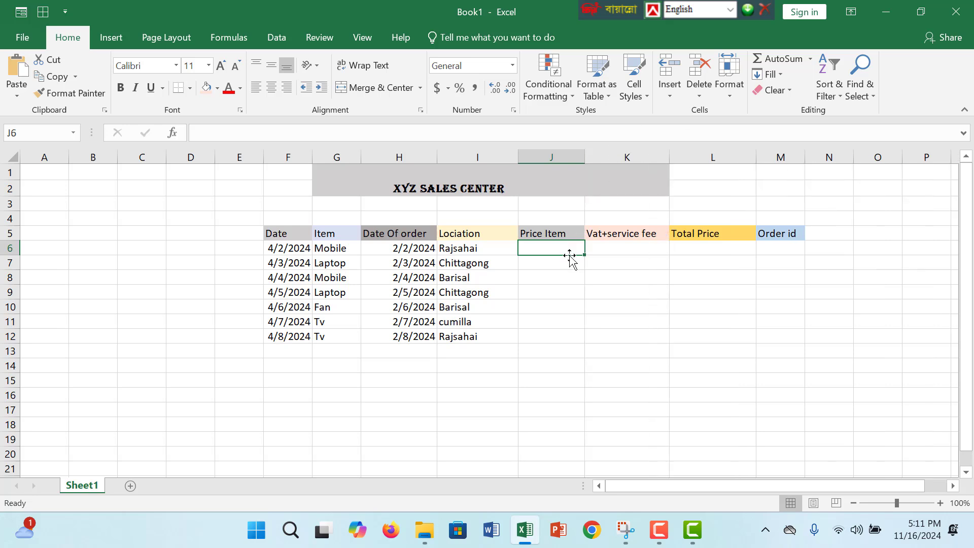
Step: Enter the item prices 20000, 45000, 25000 and 22000 in J6 through J9
text(20000)
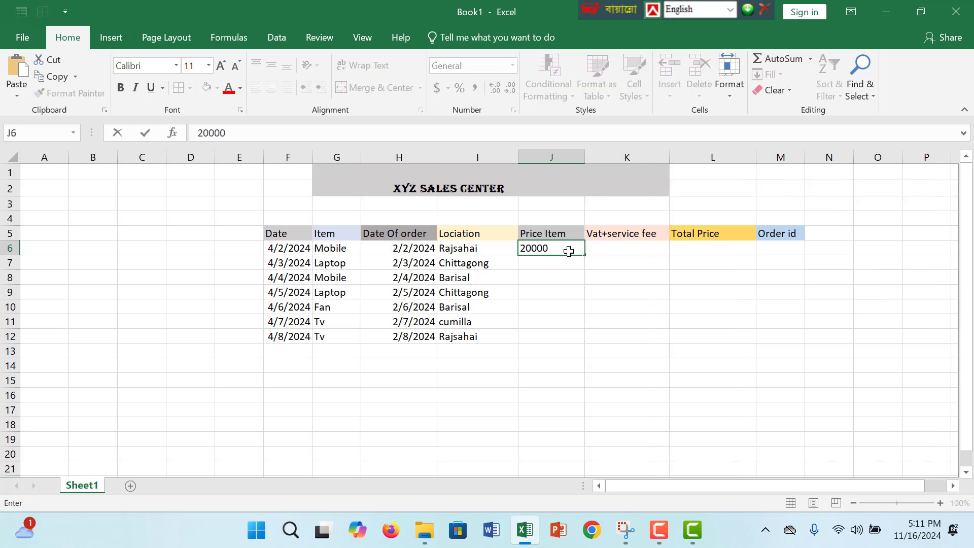
key(Return)
text(45000)
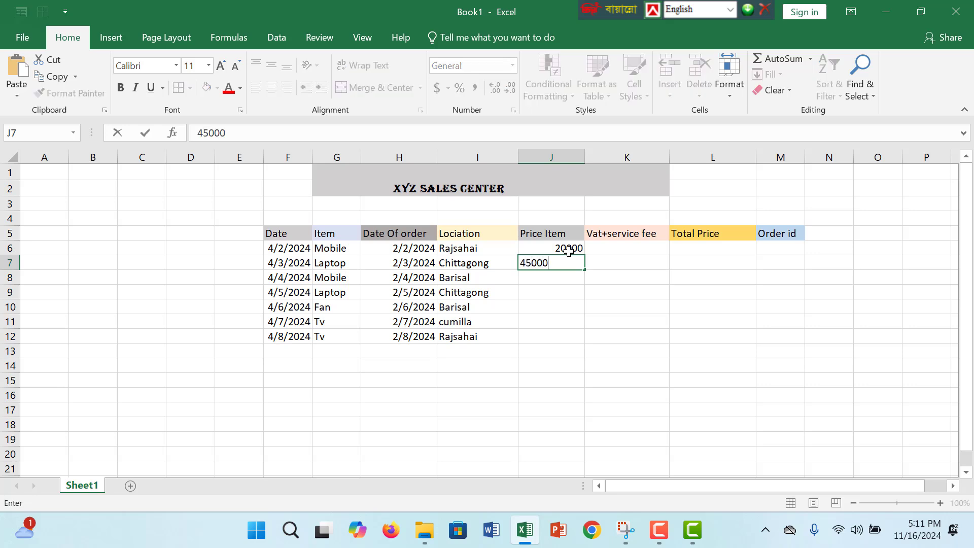
key(Return)
text(25000)
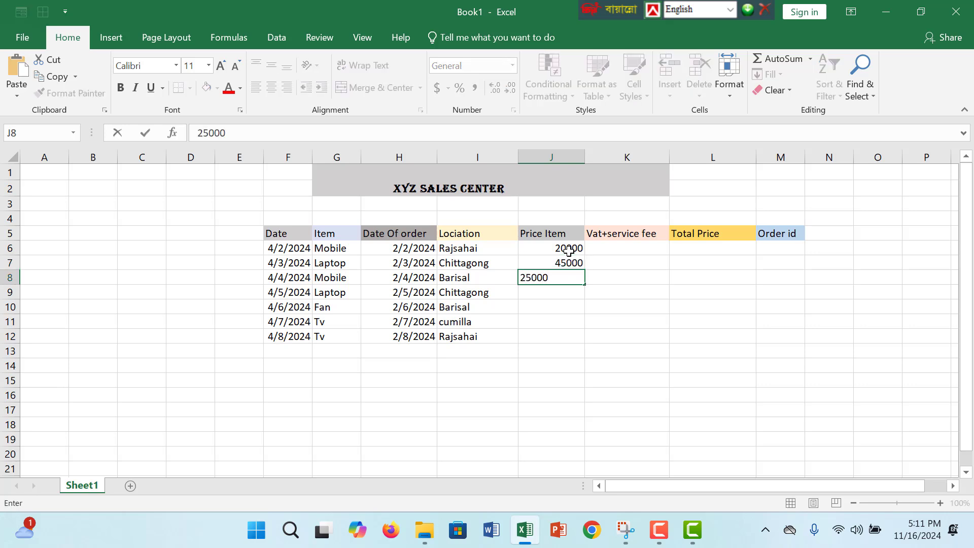
key(Return)
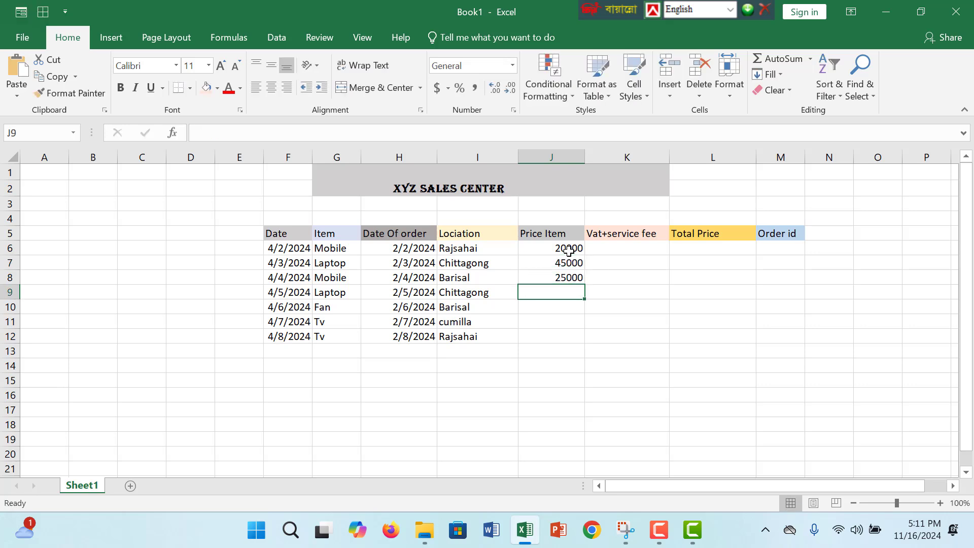
text(22000)
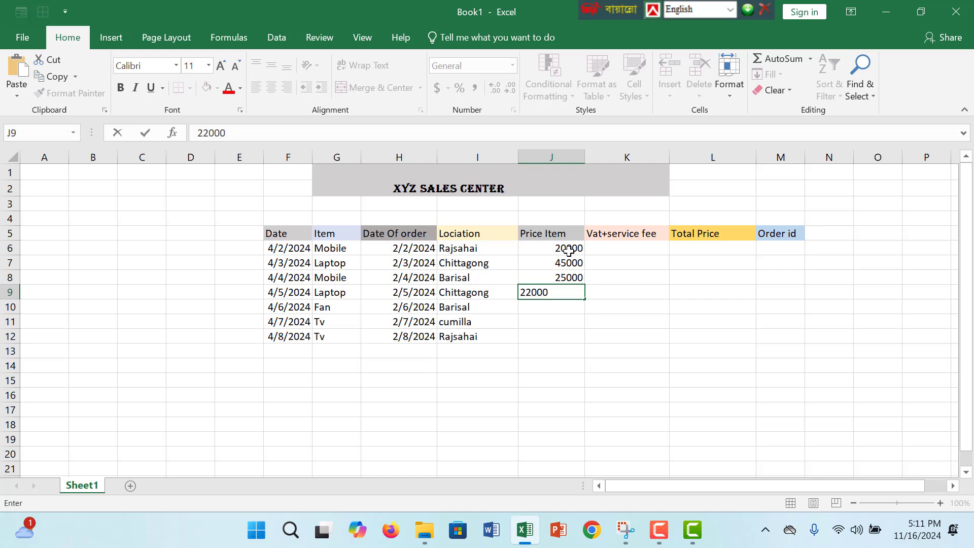
key(Return)
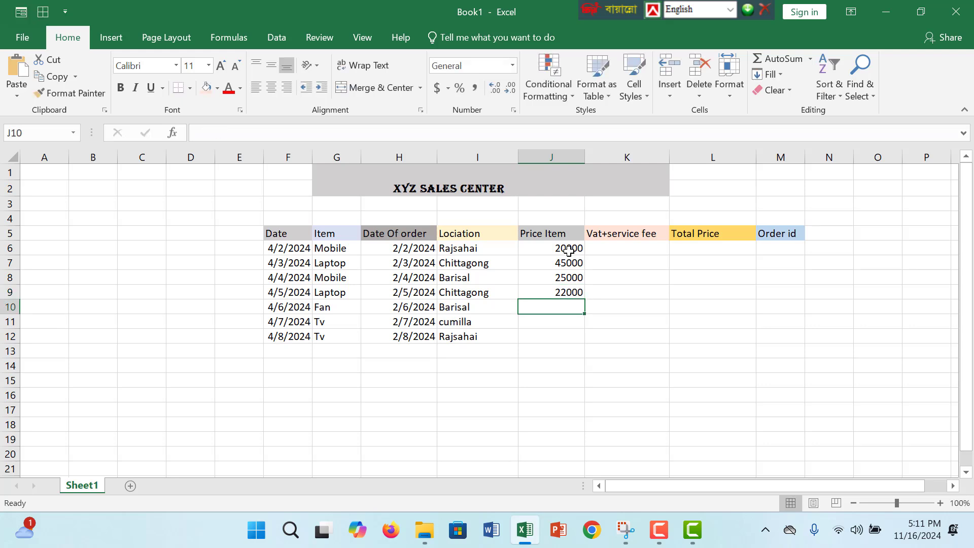
Step: Complete the Price Item column with 6000, 39000 and 52000 in J10 through J12
text(6000)
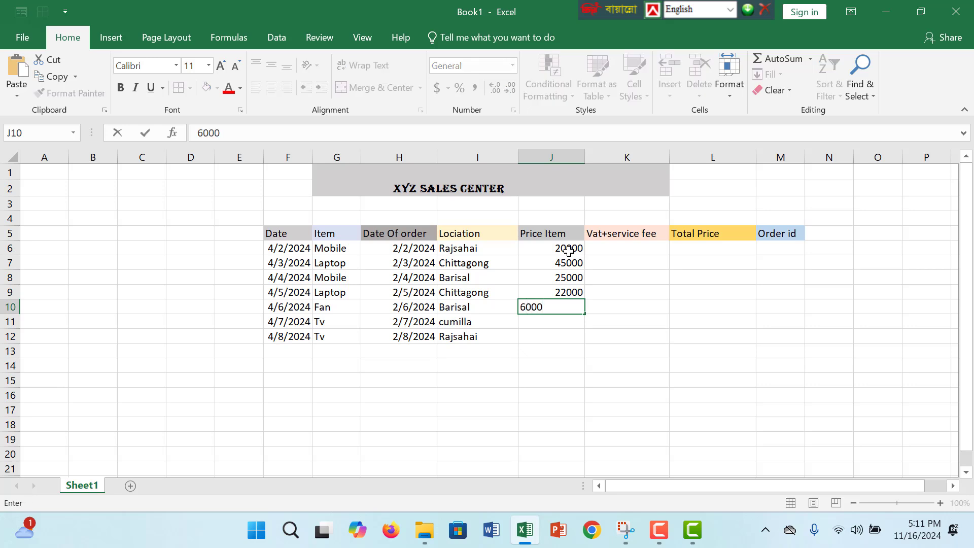
key(Return)
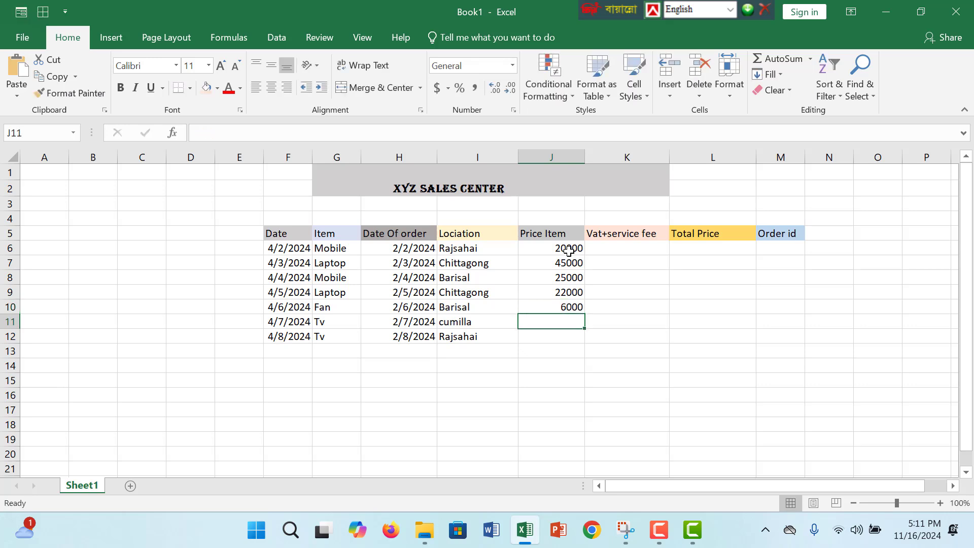
text(39000)
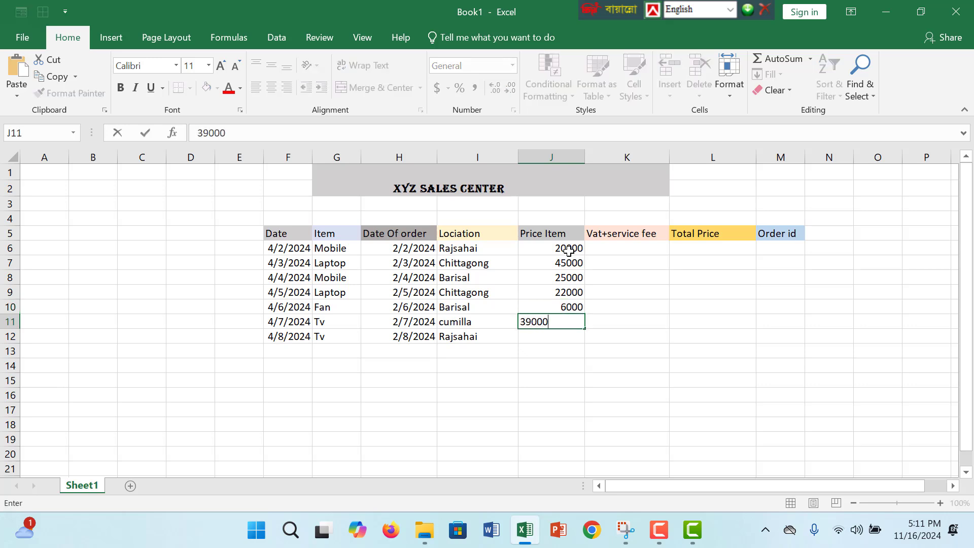
key(Return)
text(52000)
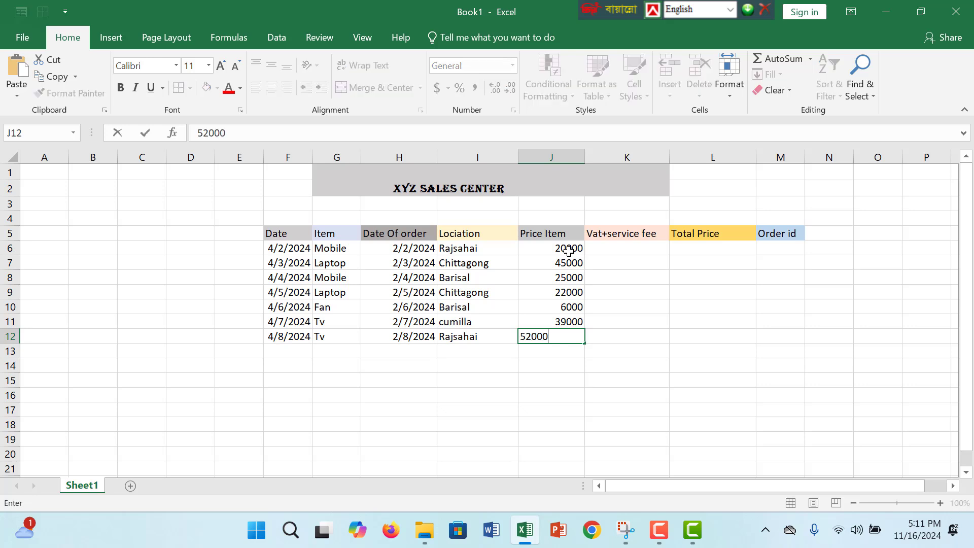
Step: Calculate Vat+service fee in K6 with =J6*10% and fill the formula down to K12
click(629, 247)
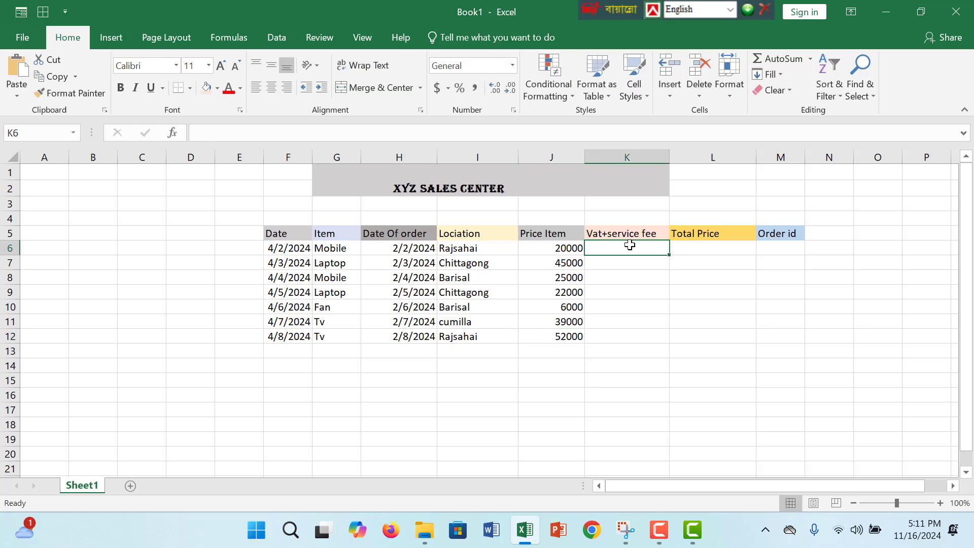
text(=)
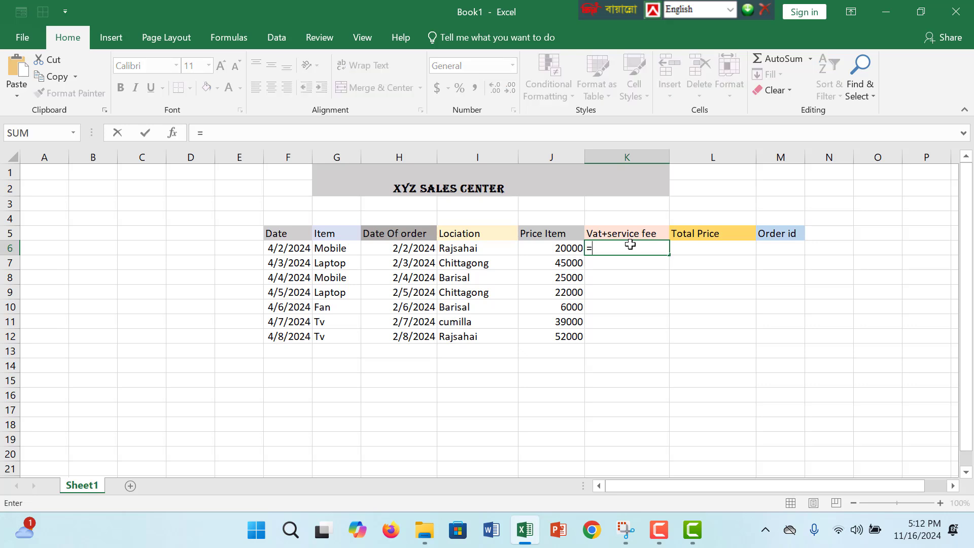
click(576, 247)
text(*10)
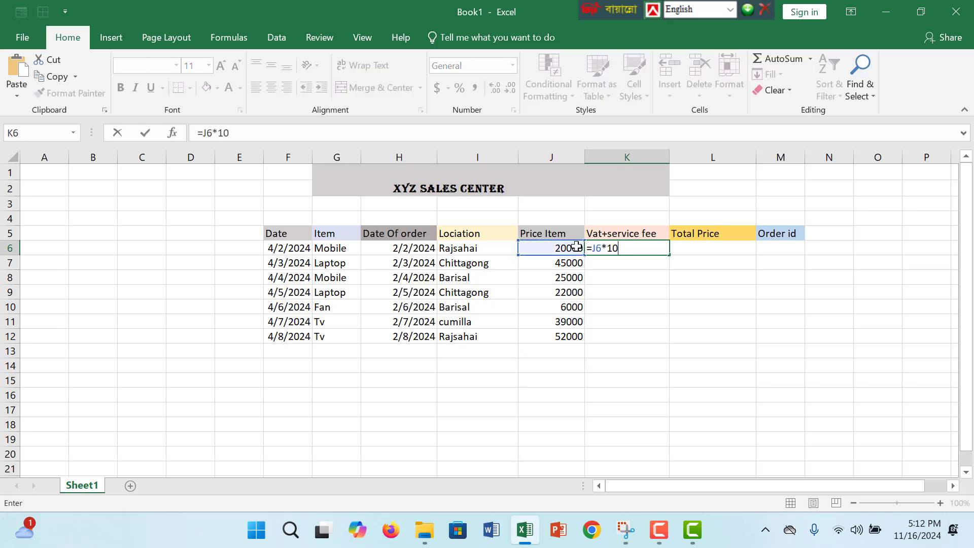
text(%)
key(Return)
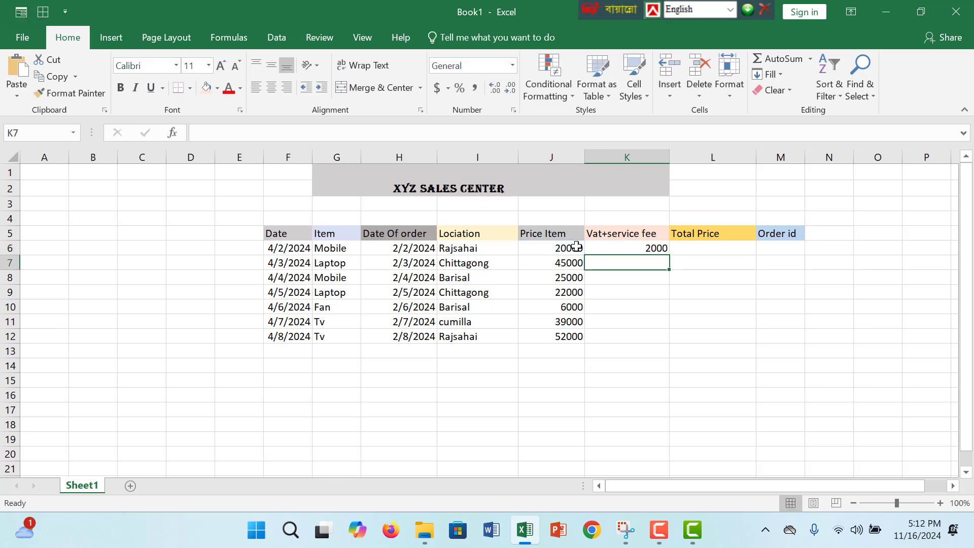
click(649, 249)
drag(669, 254, 660, 344)
Step: Calculate Total Price in L6 with =J6+K6 and fill the formula down to L12
click(717, 251)
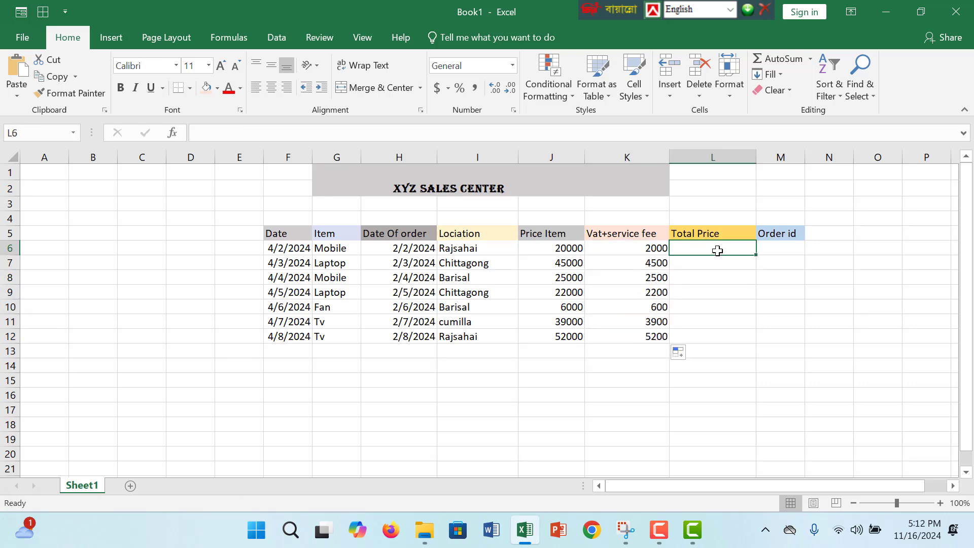
text(=)
click(561, 247)
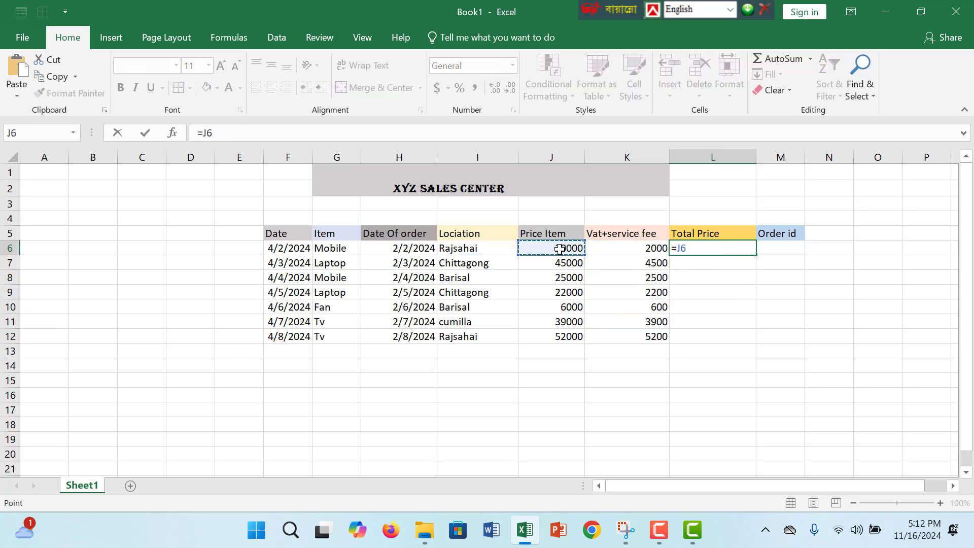
text(+)
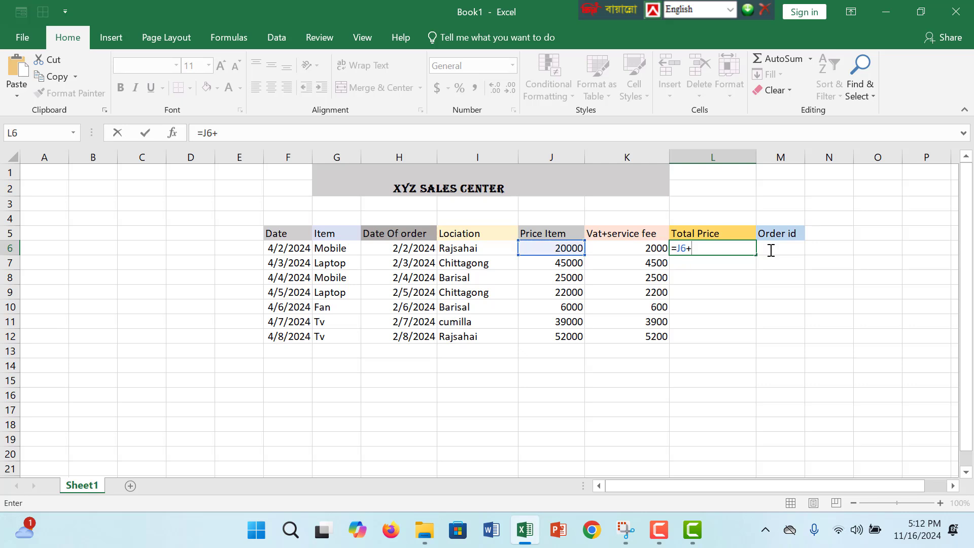
click(607, 248)
key(Return)
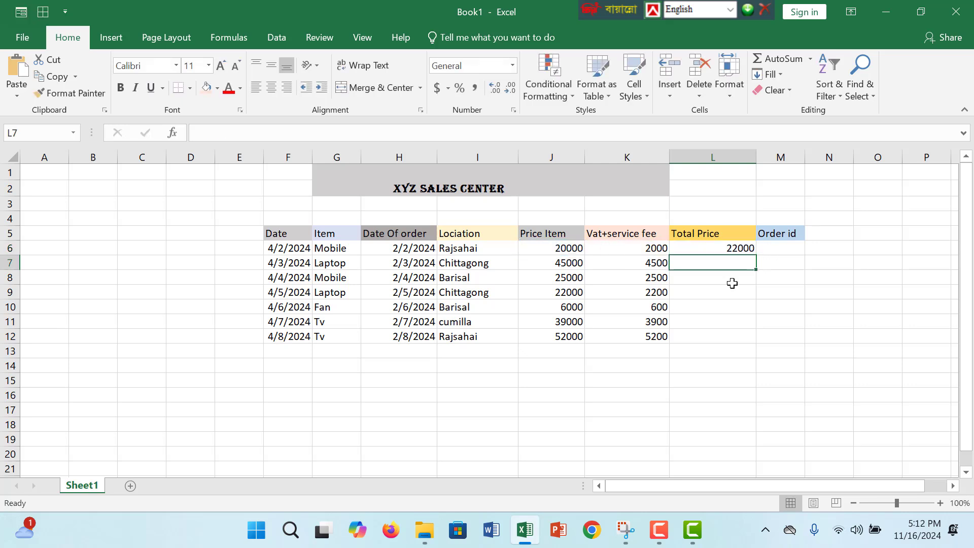
click(728, 246)
drag(755, 255, 729, 341)
Step: Enter the first order number, prefixed with #, in M6 under Order id and extend the series down to M12
click(785, 245)
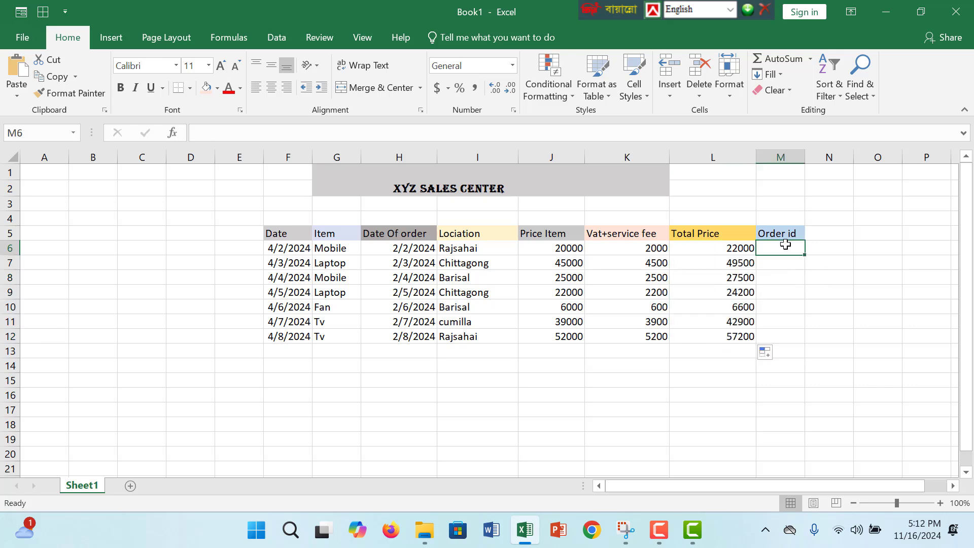
text(#202)
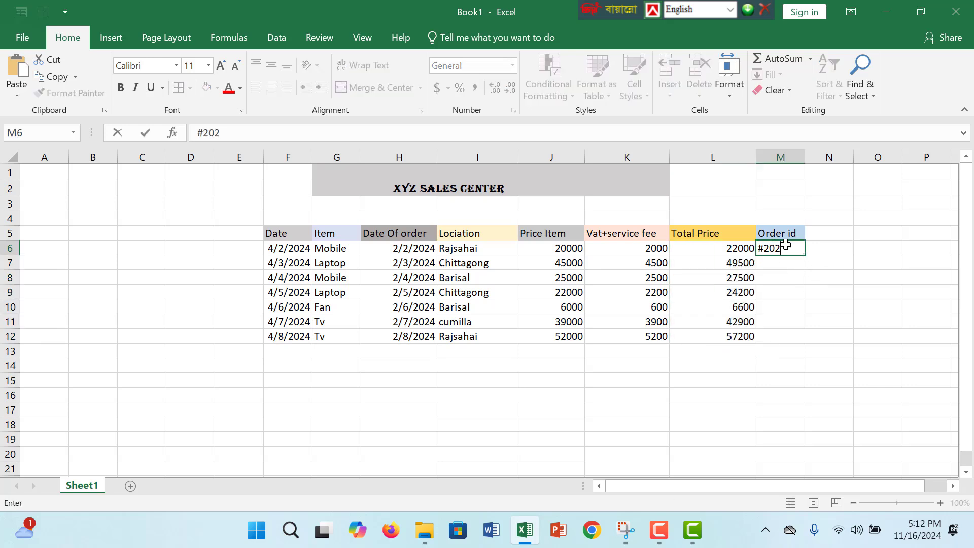
text(5265)
key(Return)
click(794, 249)
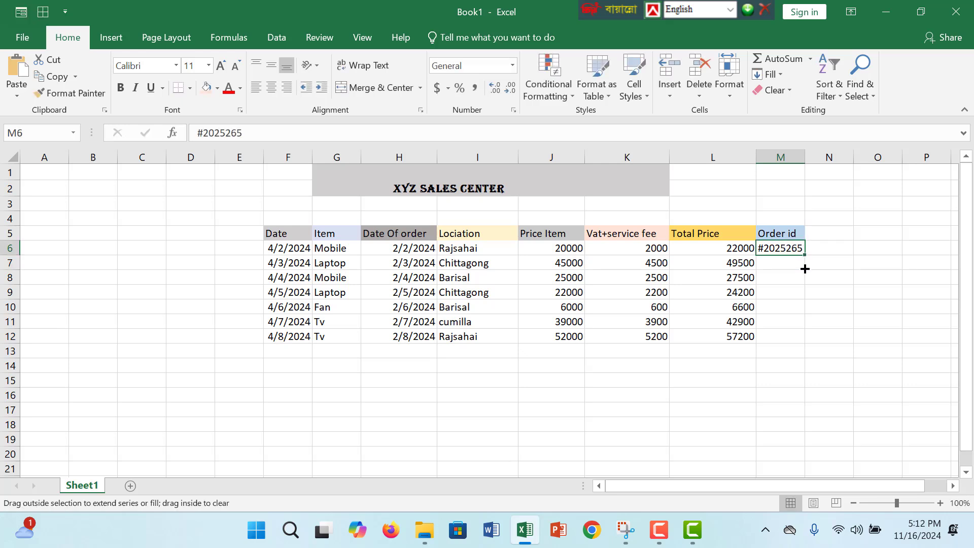
drag(804, 269, 806, 340)
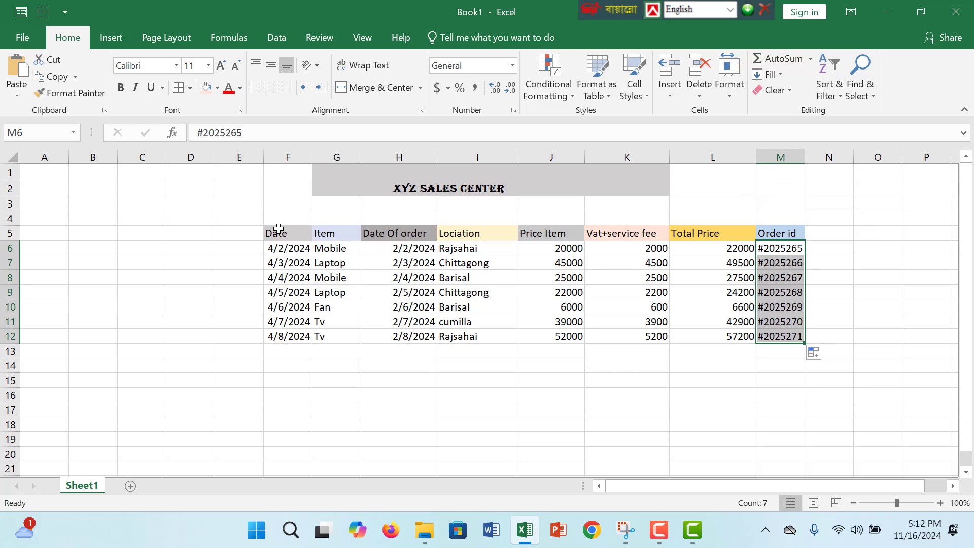
Step: Apply All Borders to the whole sales table, F5 through M12
drag(278, 229, 774, 339)
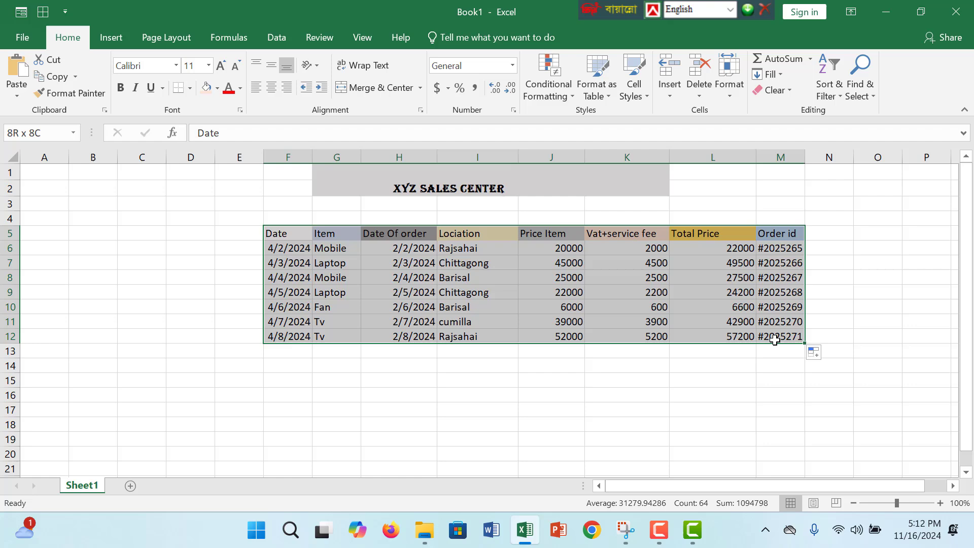
click(190, 89)
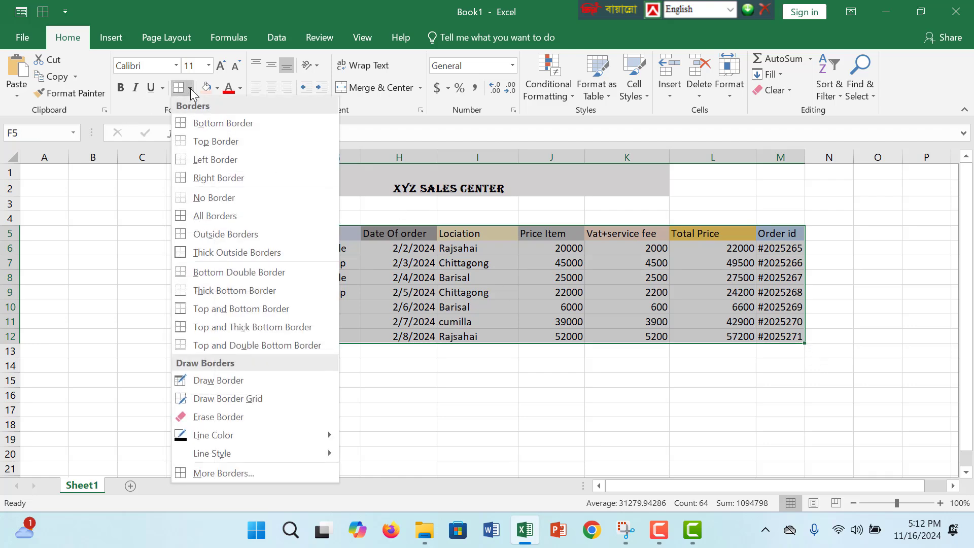
click(235, 215)
click(672, 463)
click(781, 306)
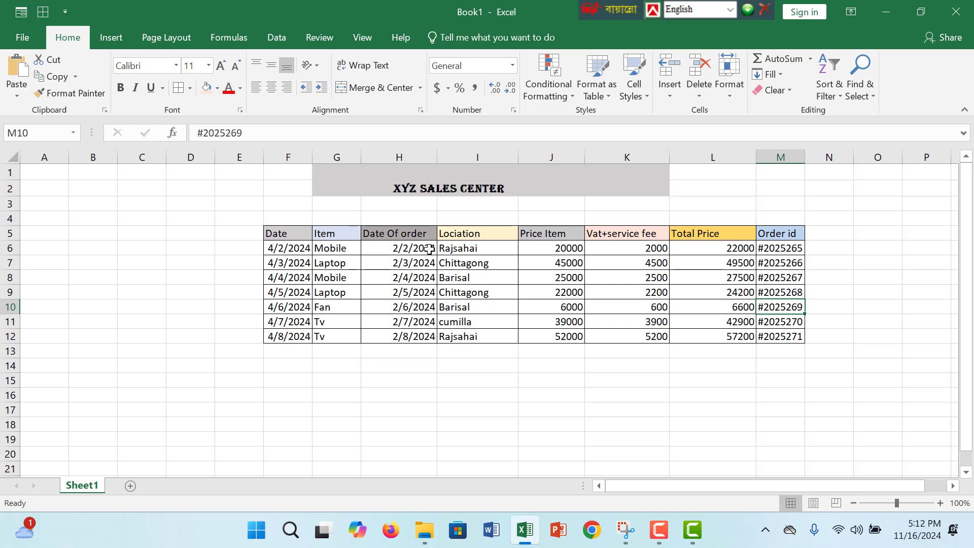
click(693, 439)
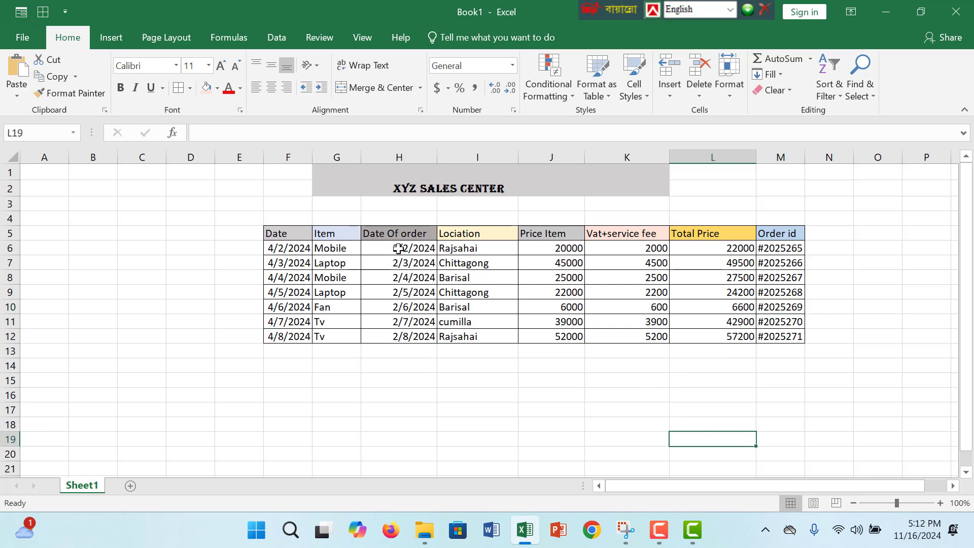
click(622, 247)
click(714, 249)
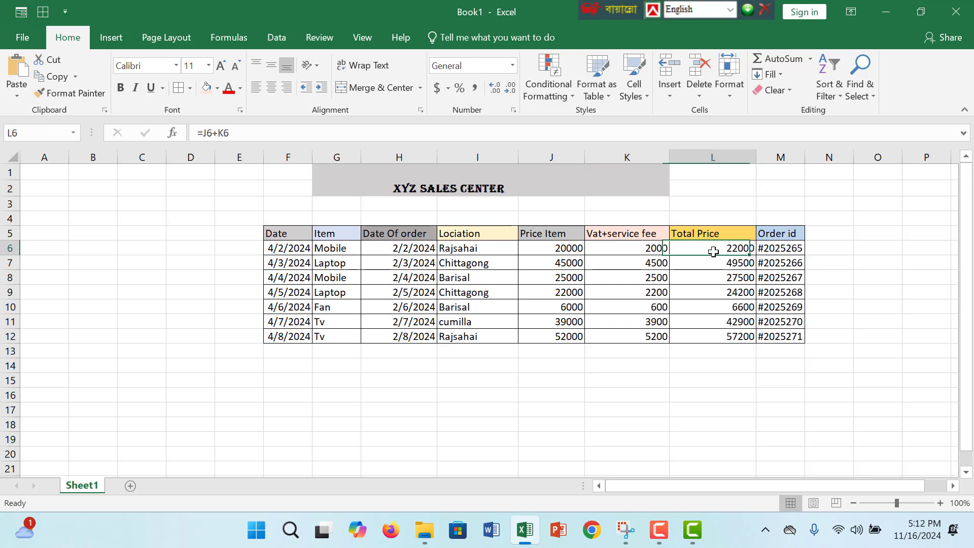
click(557, 247)
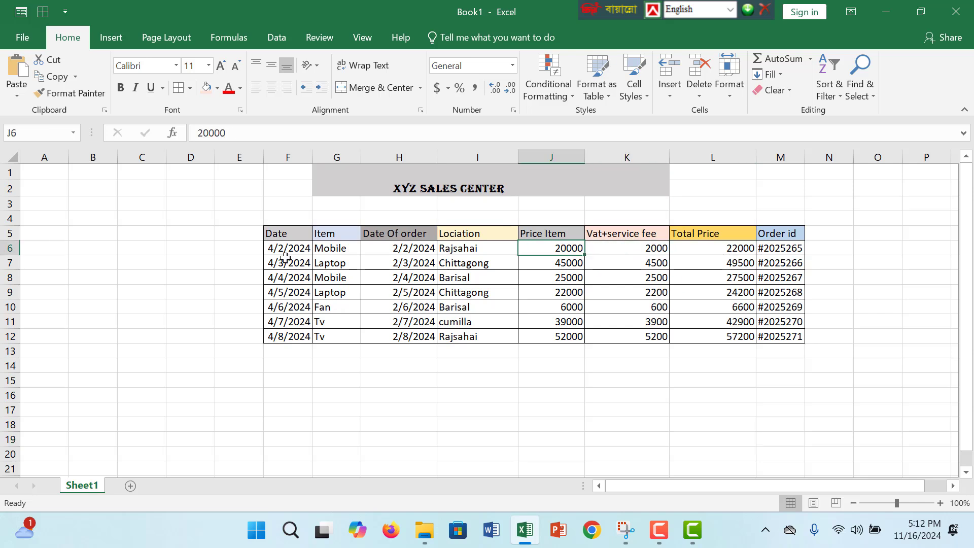
Step: Fill the item Tv from G12 down into G13
click(310, 338)
click(317, 339)
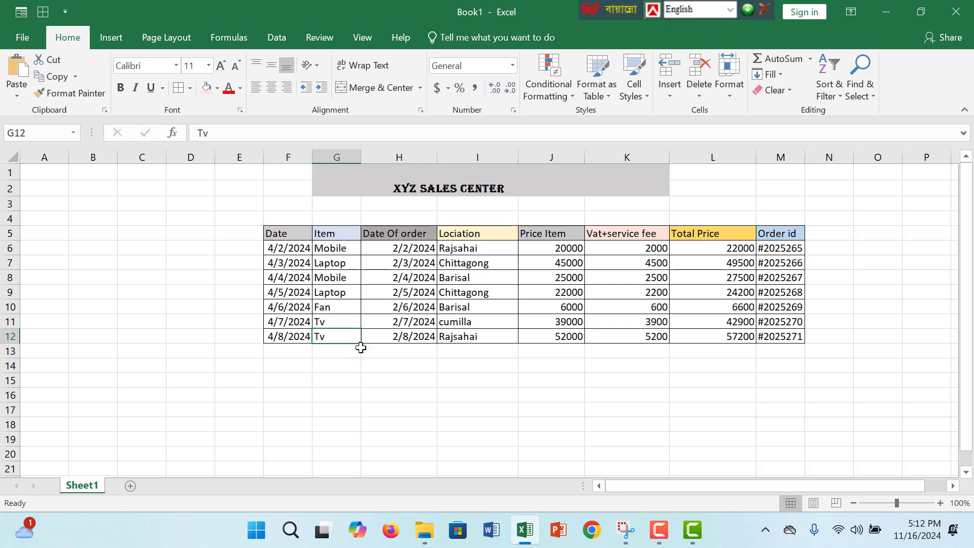
drag(359, 343, 362, 359)
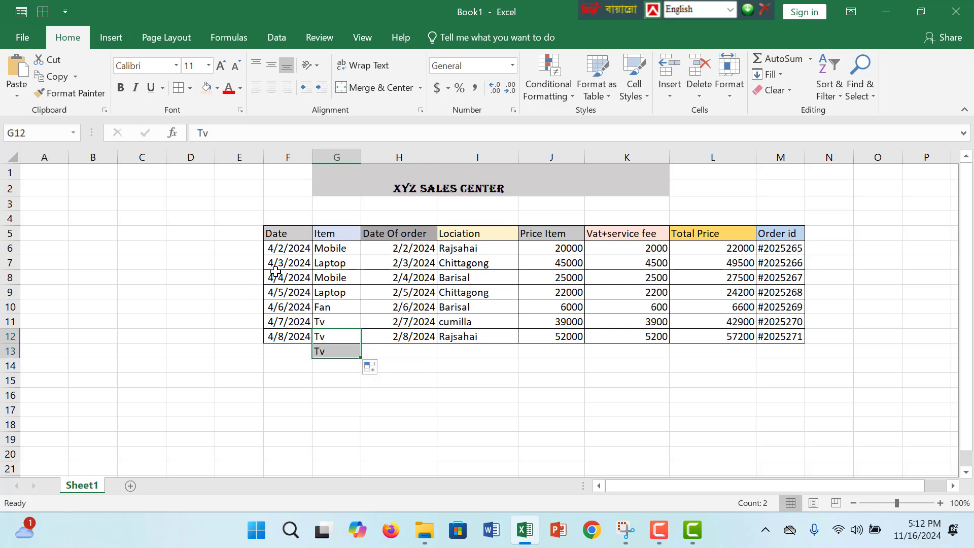
Step: Select the whole sales table, F5 through M12, and fill it down to row 16
drag(279, 233, 802, 400)
click(393, 396)
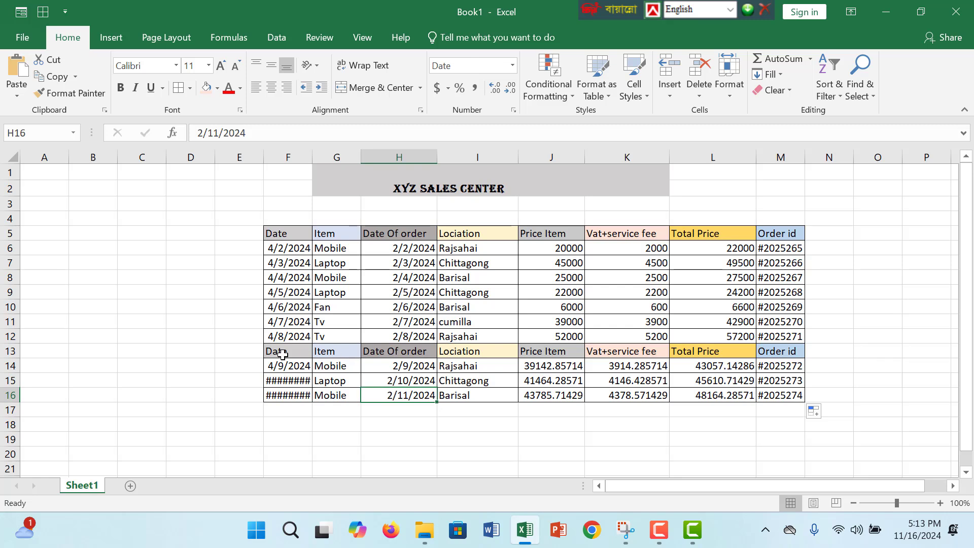
Step: Fill F11:M12 down through row 14 over the repeated heading row, and widen column F to fit the full dates
click(270, 246)
click(283, 318)
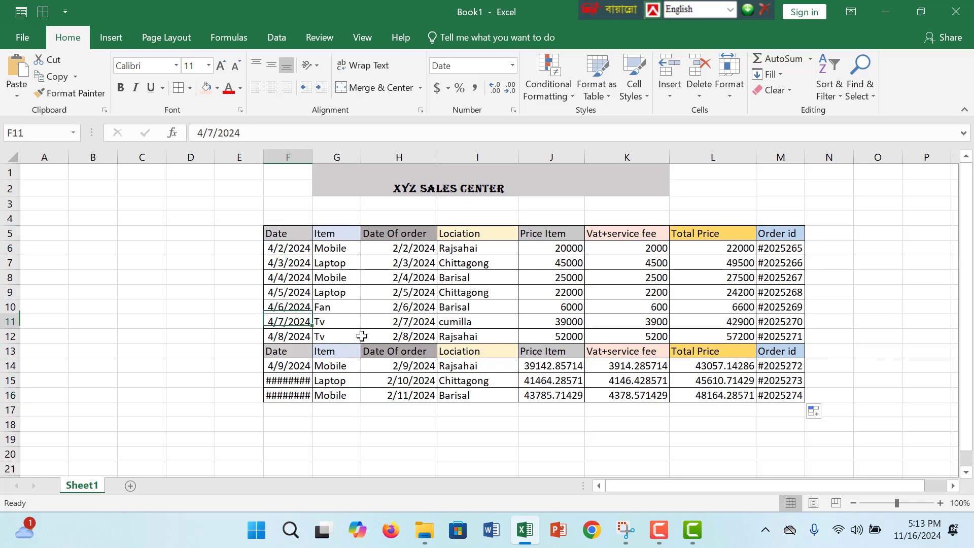
drag(362, 336, 782, 373)
click(407, 384)
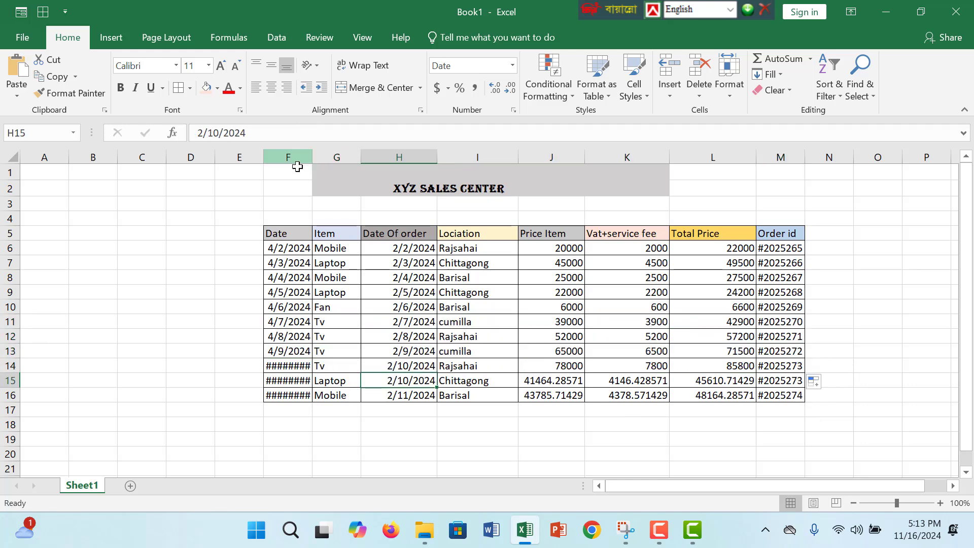
drag(310, 157, 342, 157)
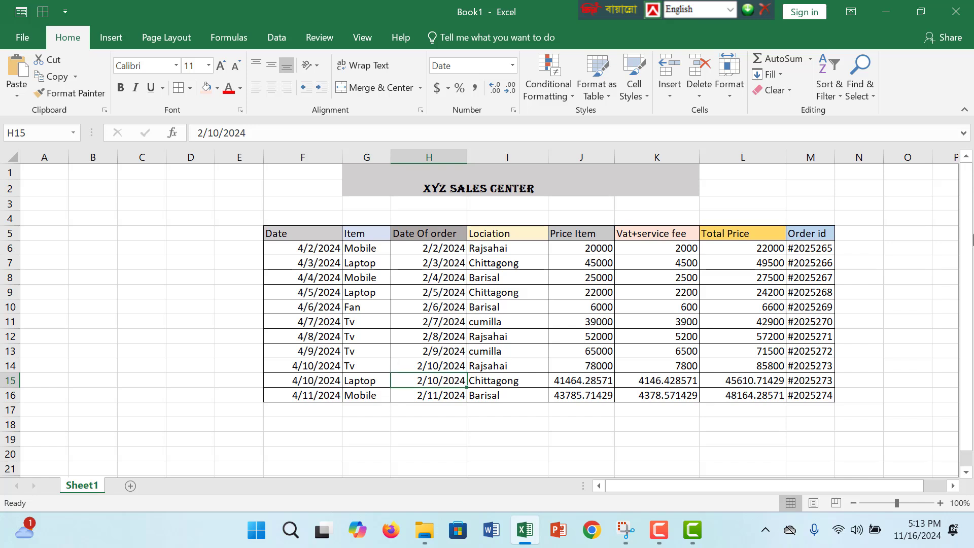
click(745, 303)
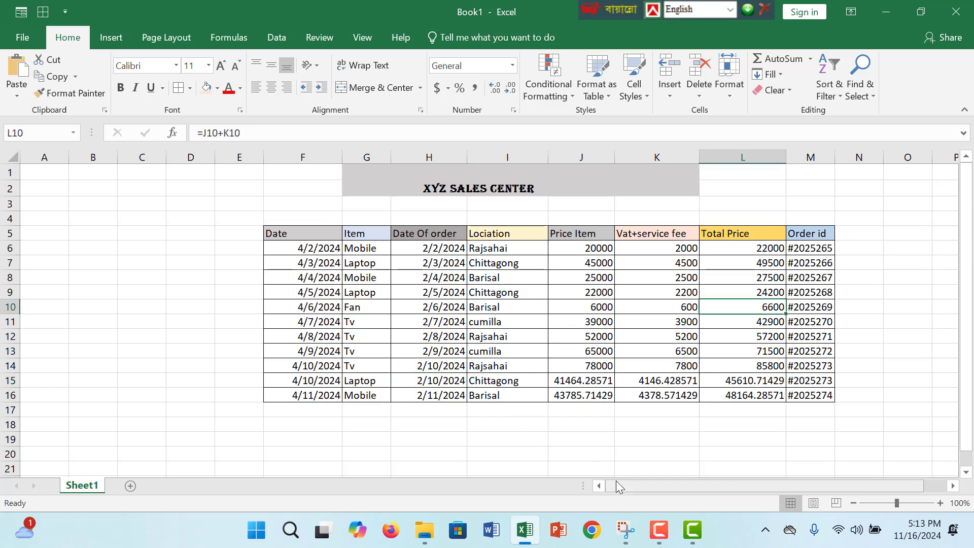
click(659, 531)
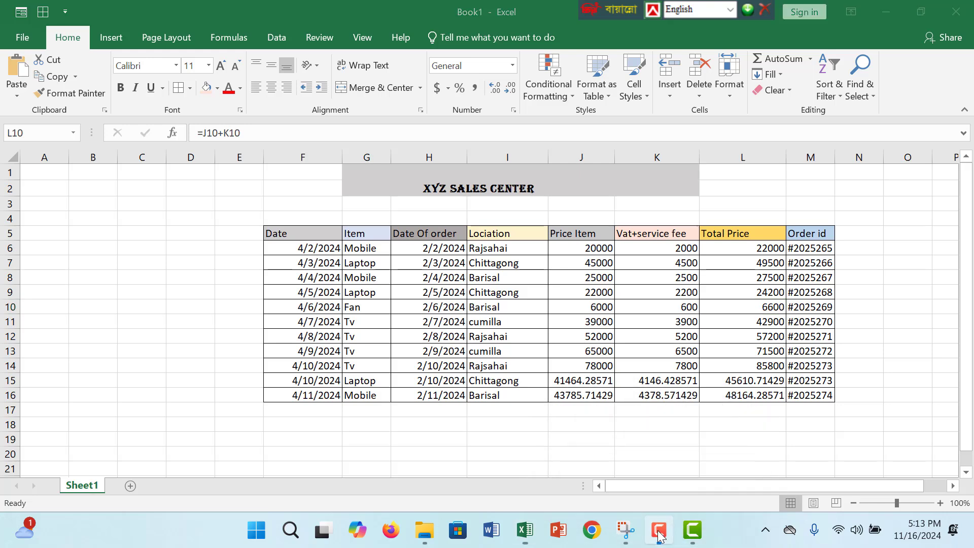